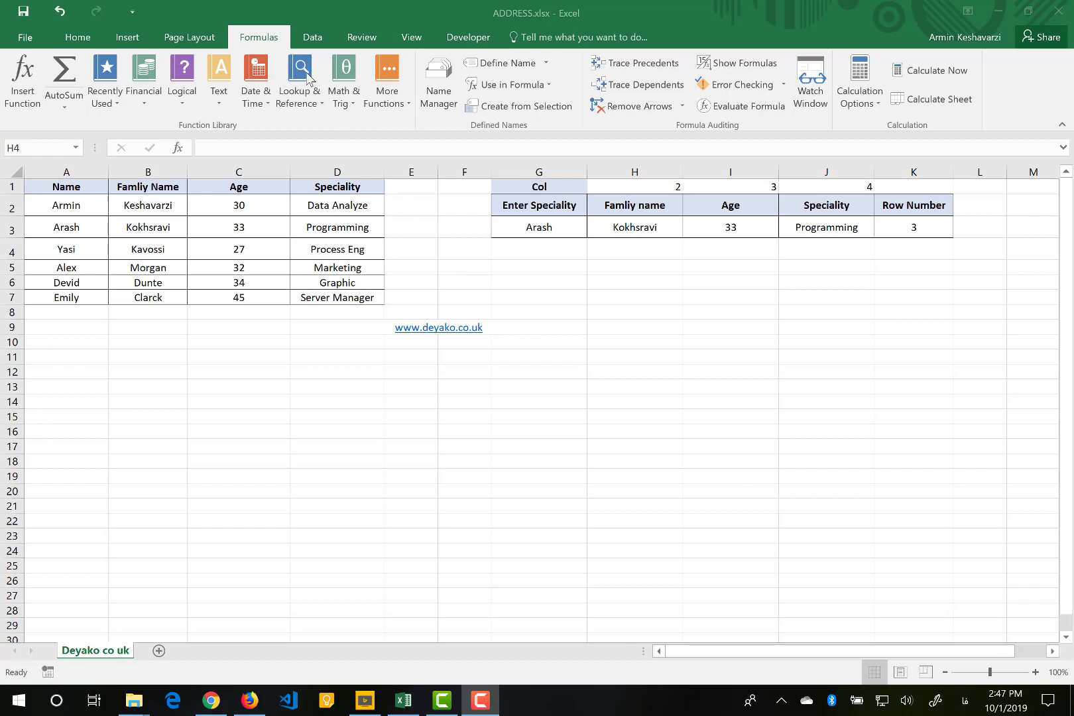
Start an ADDRESS function in cell H4 and open its Function Arguments dialog
{"action": "left_click", "coordinate": [307, 78]}
{"action": "left_click", "coordinate": [307, 77]}
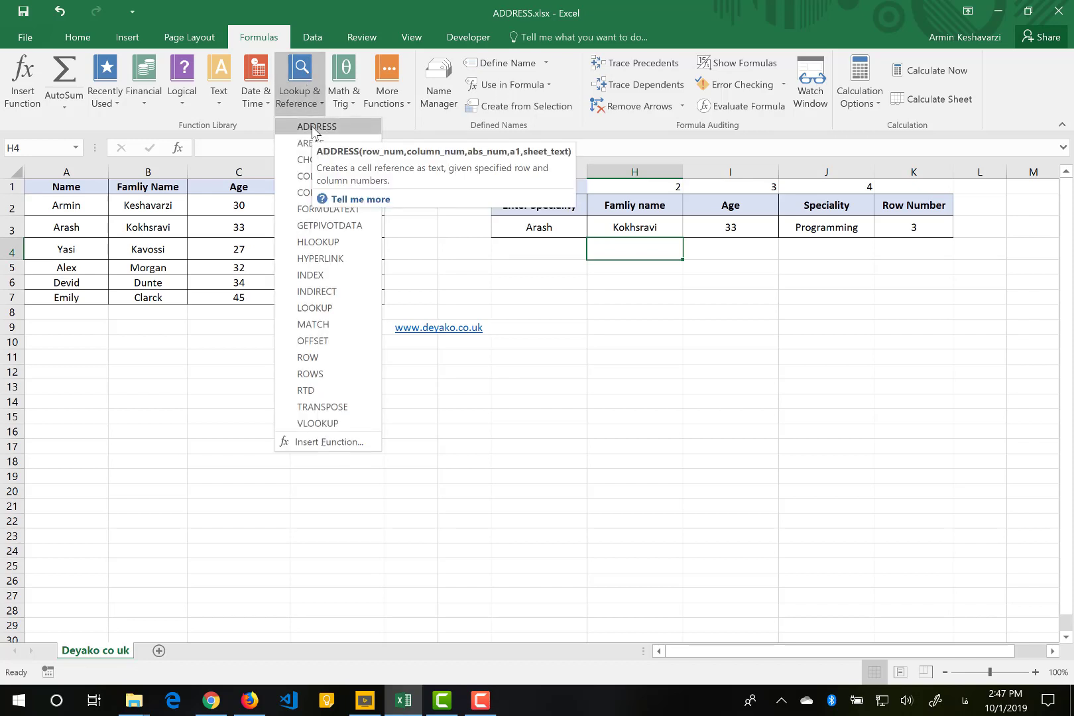
{"action": "left_click", "coordinate": [624, 252]}
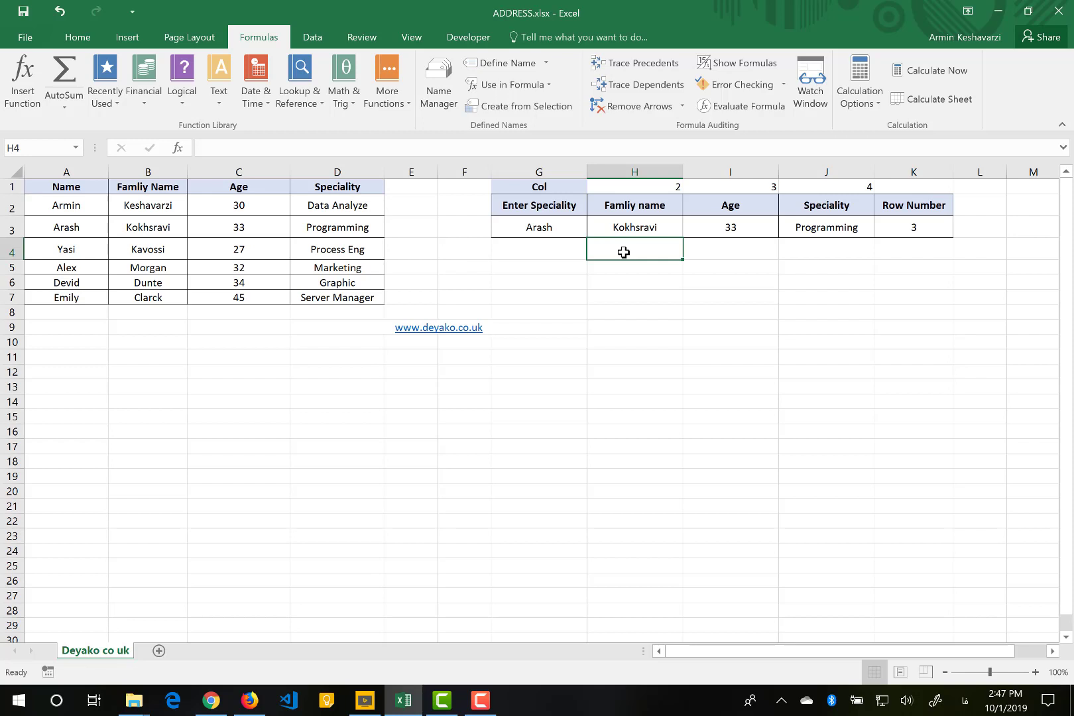
{"action": "type", "text": "="}
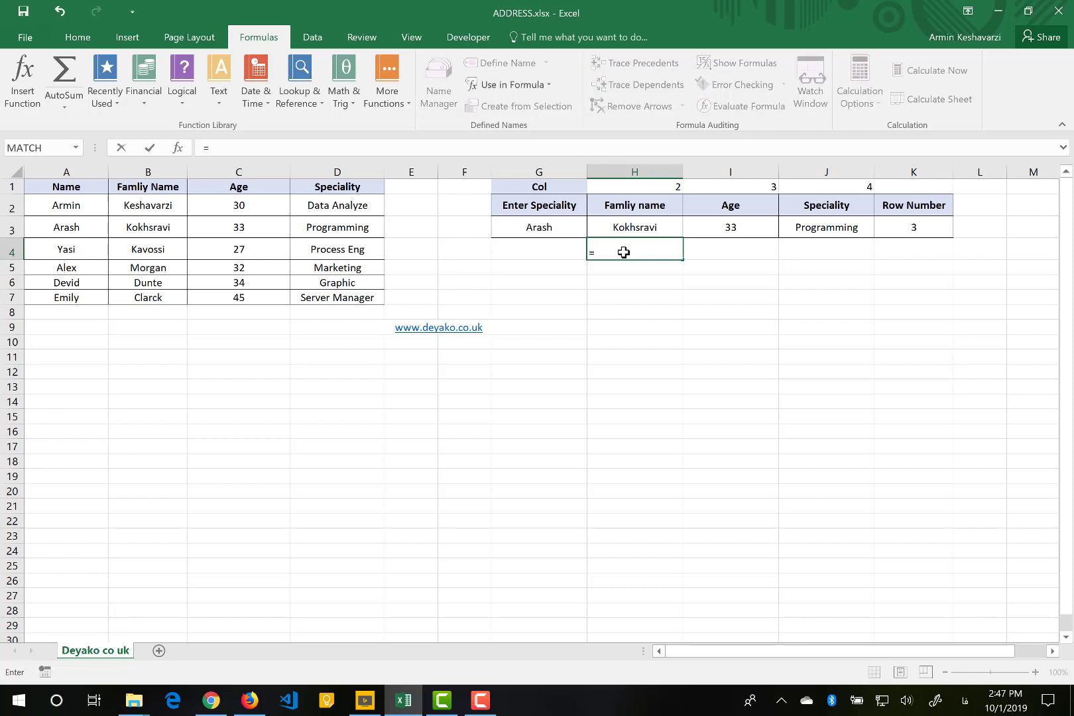
{"action": "type", "text": "ad"}
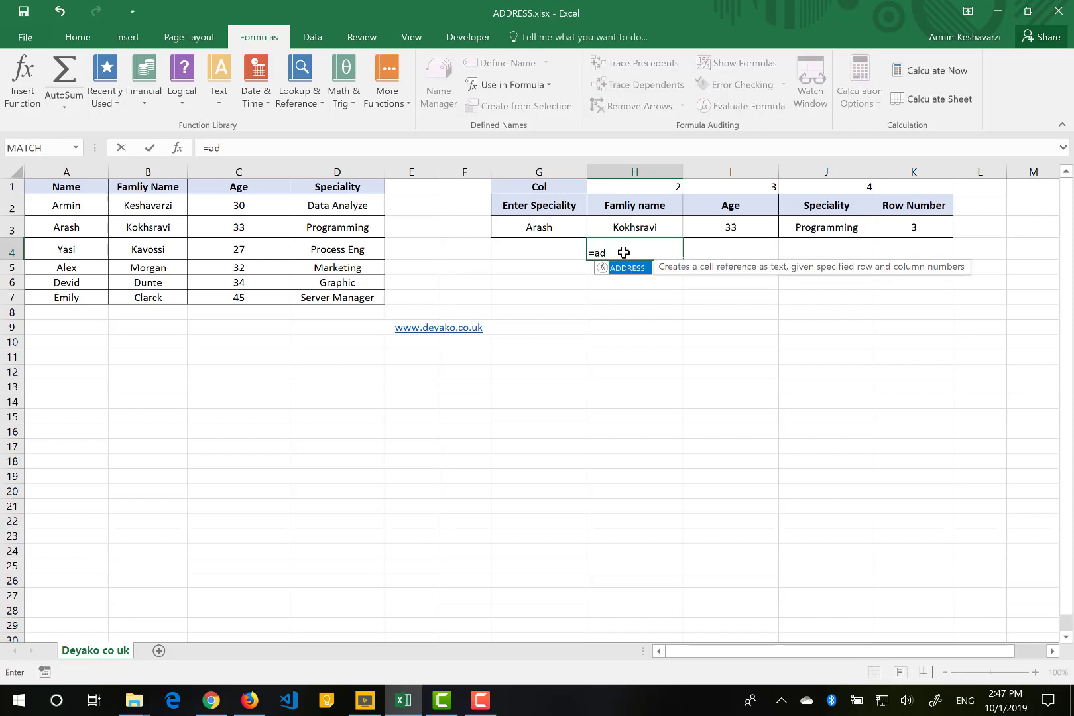
{"action": "key", "text": "Tab"}
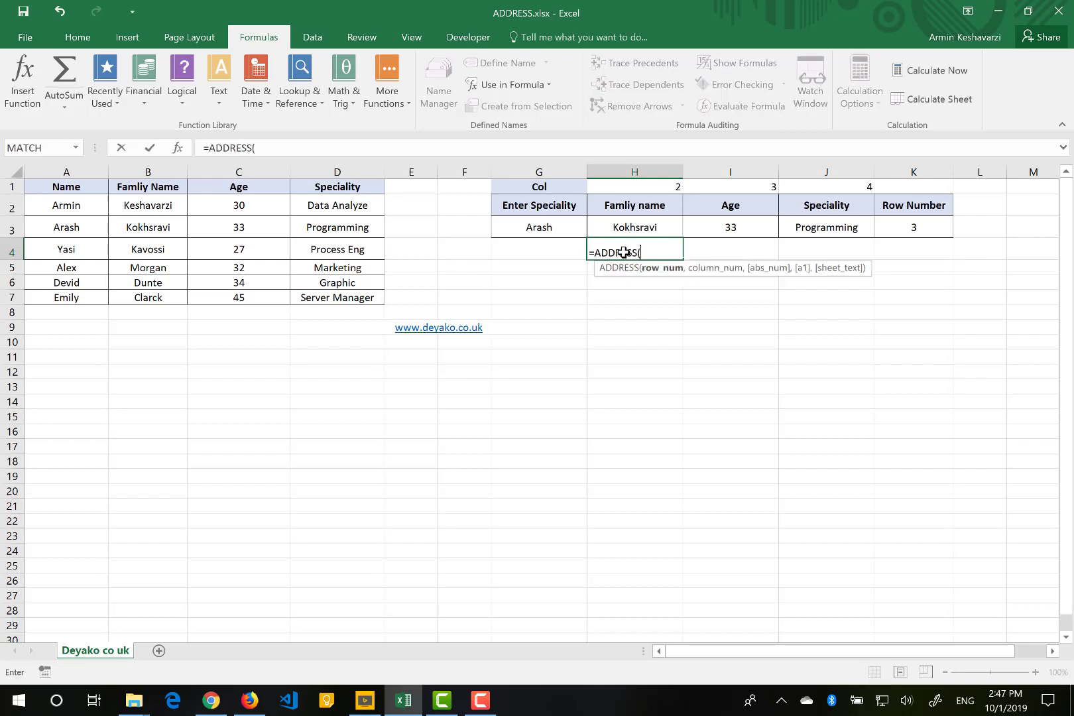
{"action": "left_click", "coordinate": [178, 149]}
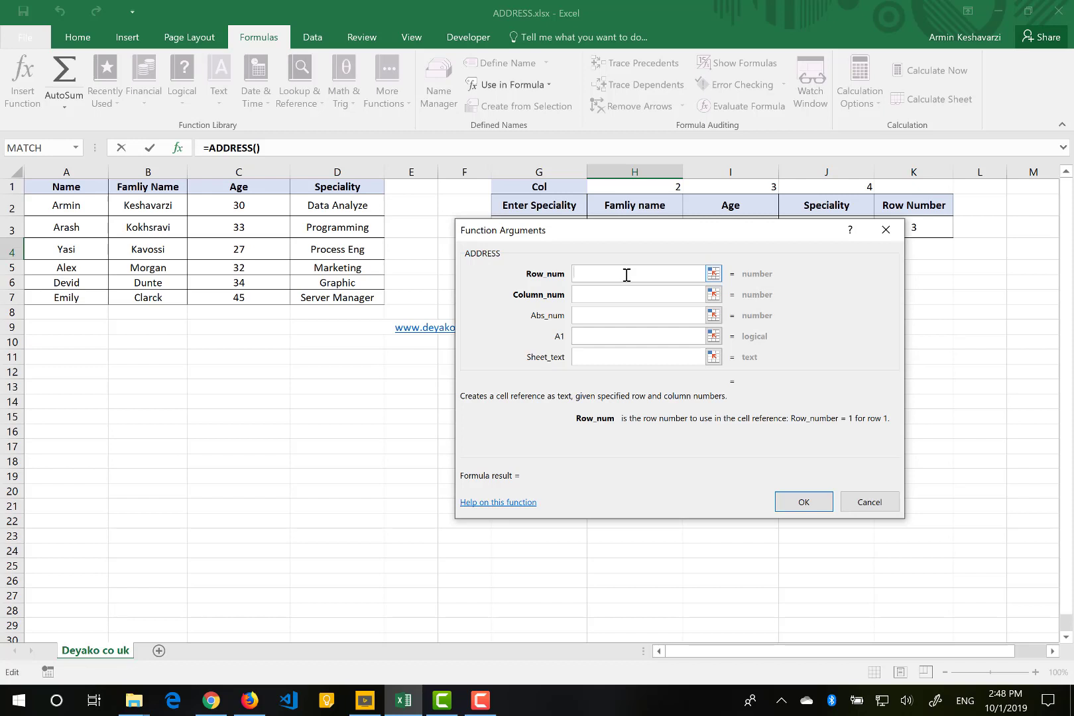
Set the ADDRESS function's Row_num to 2 and Column_num to 2
{"action": "left_click", "coordinate": [575, 298]}
{"action": "left_click", "coordinate": [576, 299]}
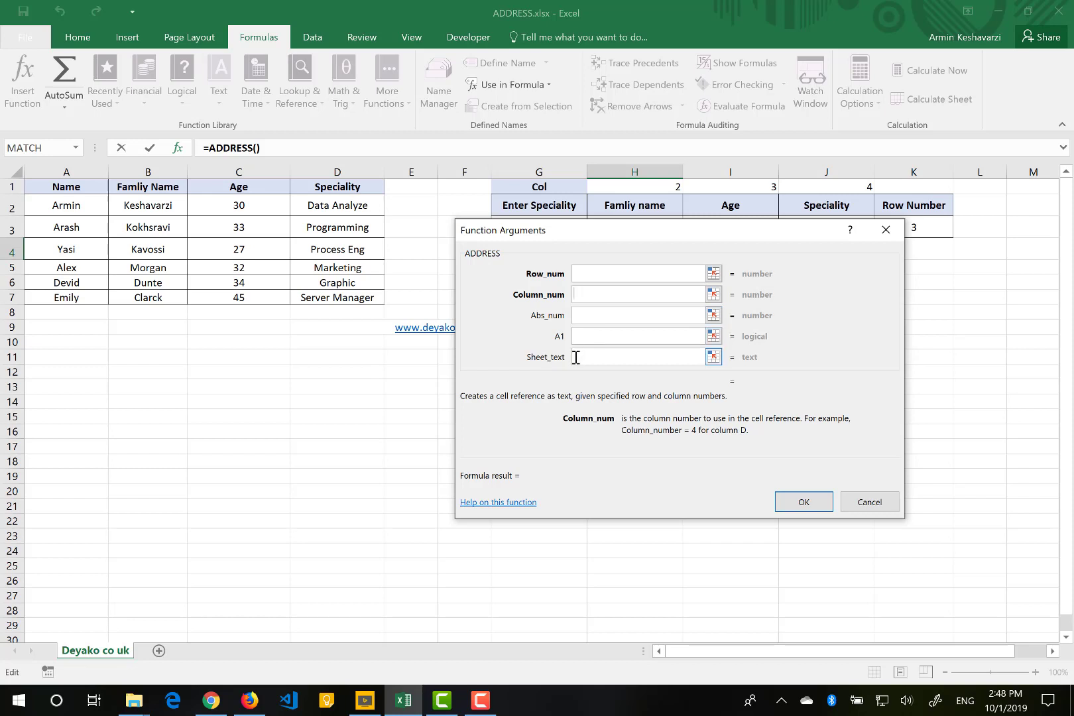
{"action": "left_click", "coordinate": [597, 278]}
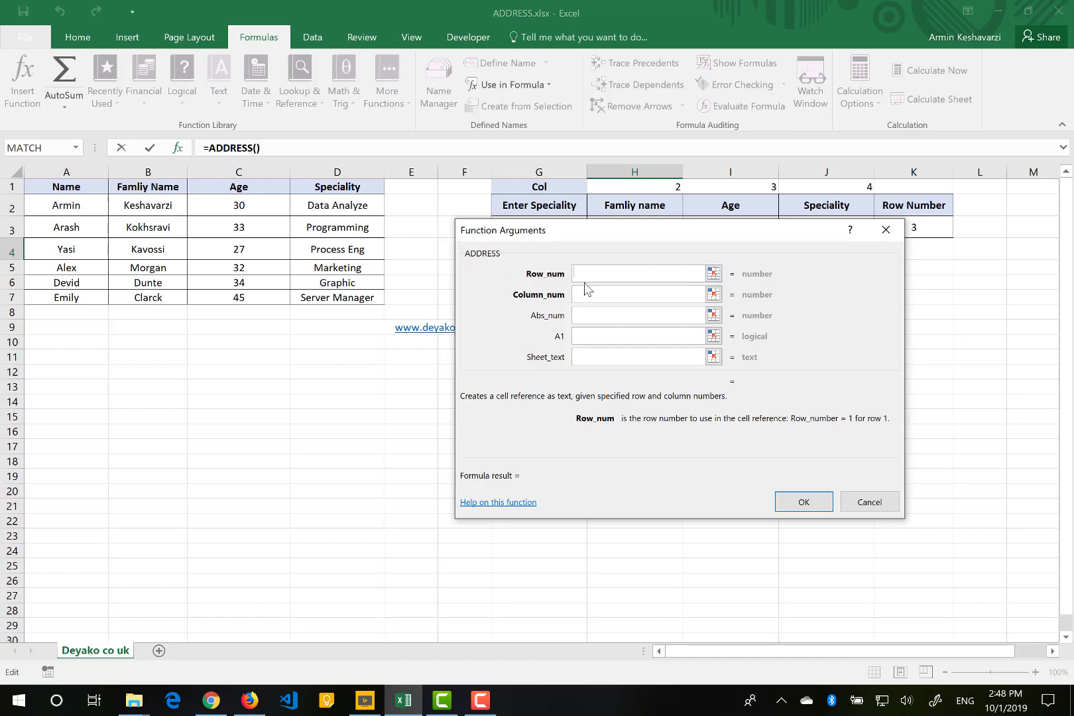
{"action": "type", "text": "2"}
{"action": "left_click", "coordinate": [644, 299]}
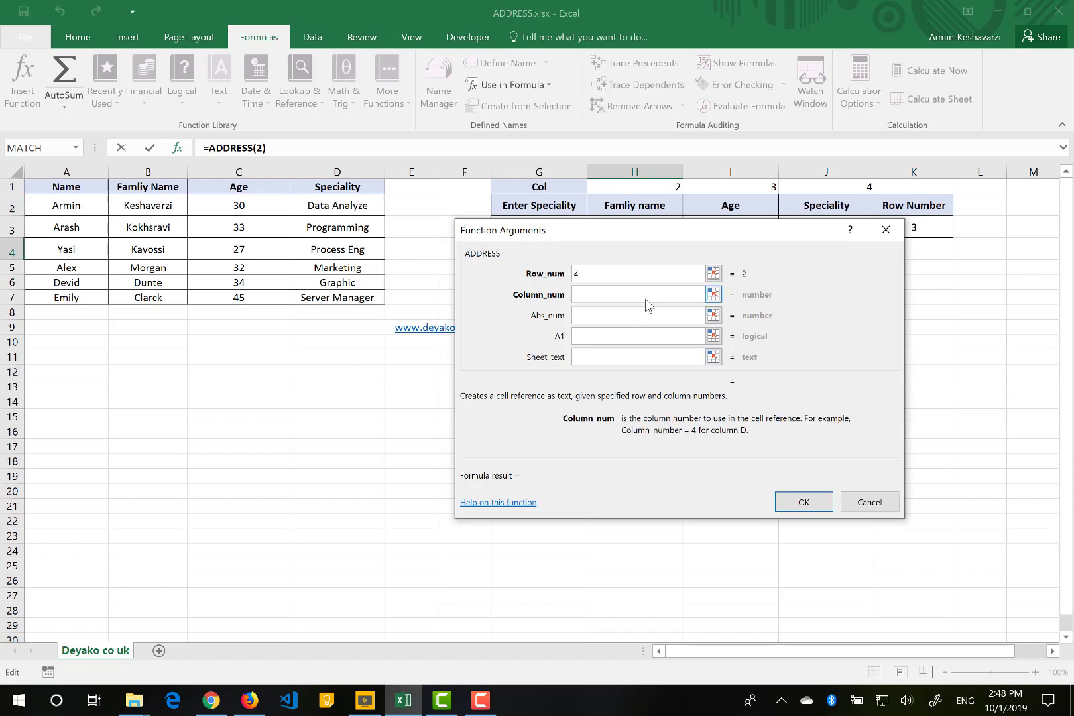
{"action": "type", "text": "2"}
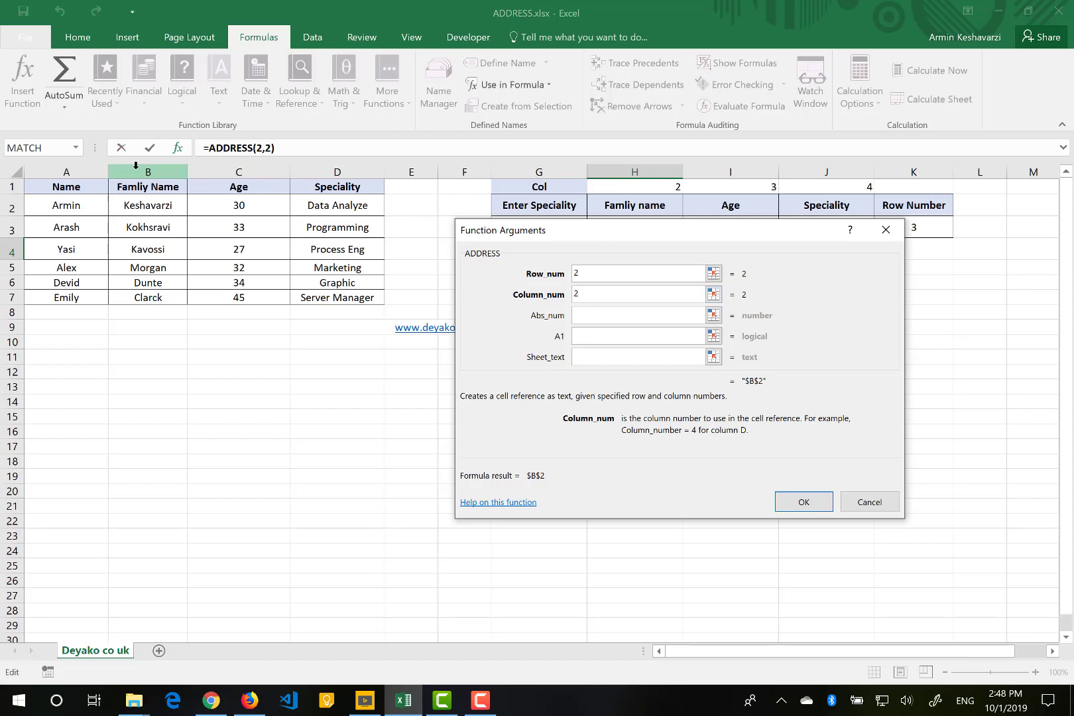
Try the Abs_num reference types 1, 2 and 3, and set the argument to 4 for a relative reference
{"action": "left_click", "coordinate": [595, 315]}
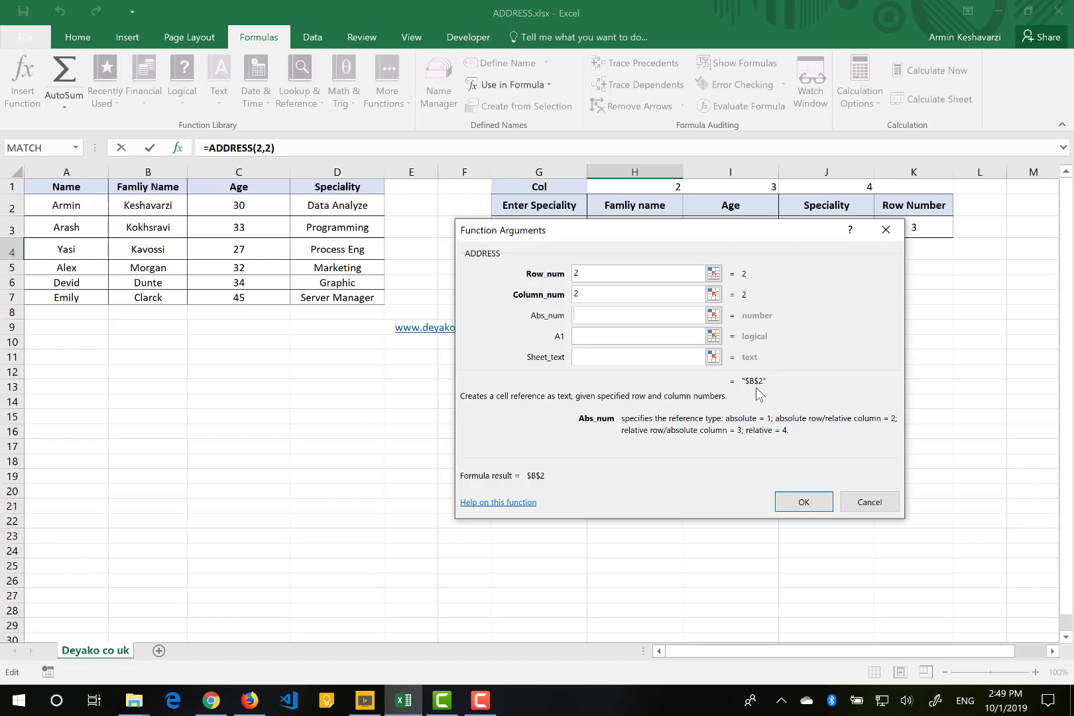
{"action": "type", "text": "1"}
{"action": "key", "text": "BackSpace"}
{"action": "type", "text": "2"}
{"action": "key", "text": "BackSpace"}
{"action": "type", "text": "3"}
{"action": "key", "text": "BackSpace"}
{"action": "type", "text": "4"}
Try 0 for the A1 reference-style argument, and set it to 1
{"action": "left_click", "coordinate": [596, 338]}
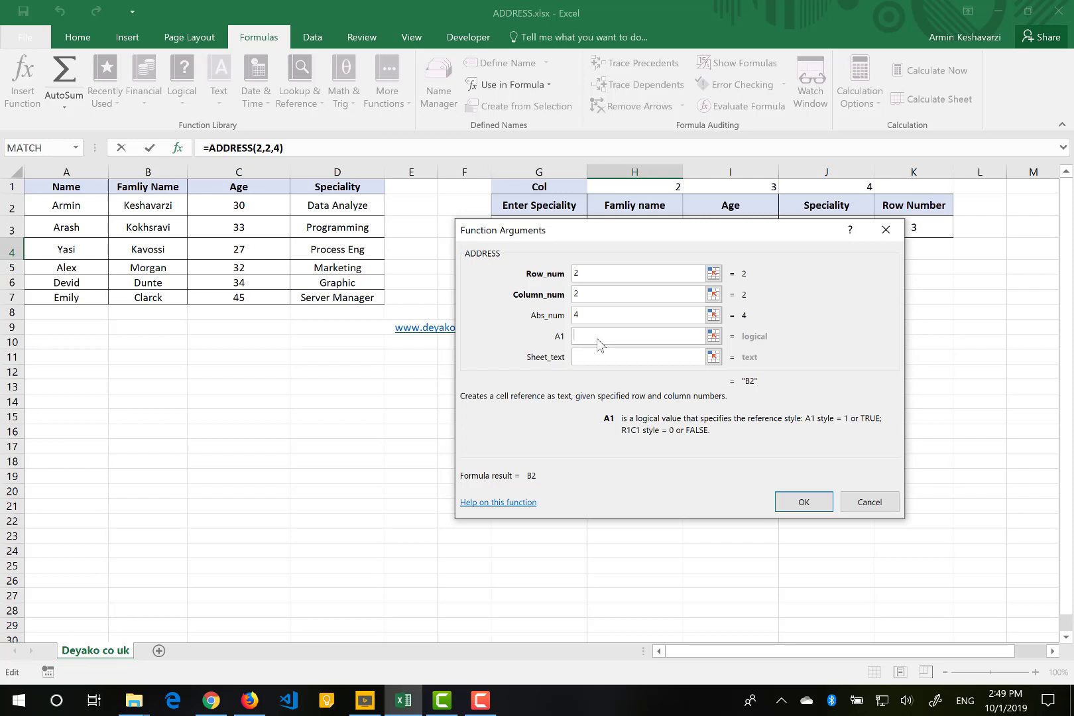
{"action": "type", "text": "0"}
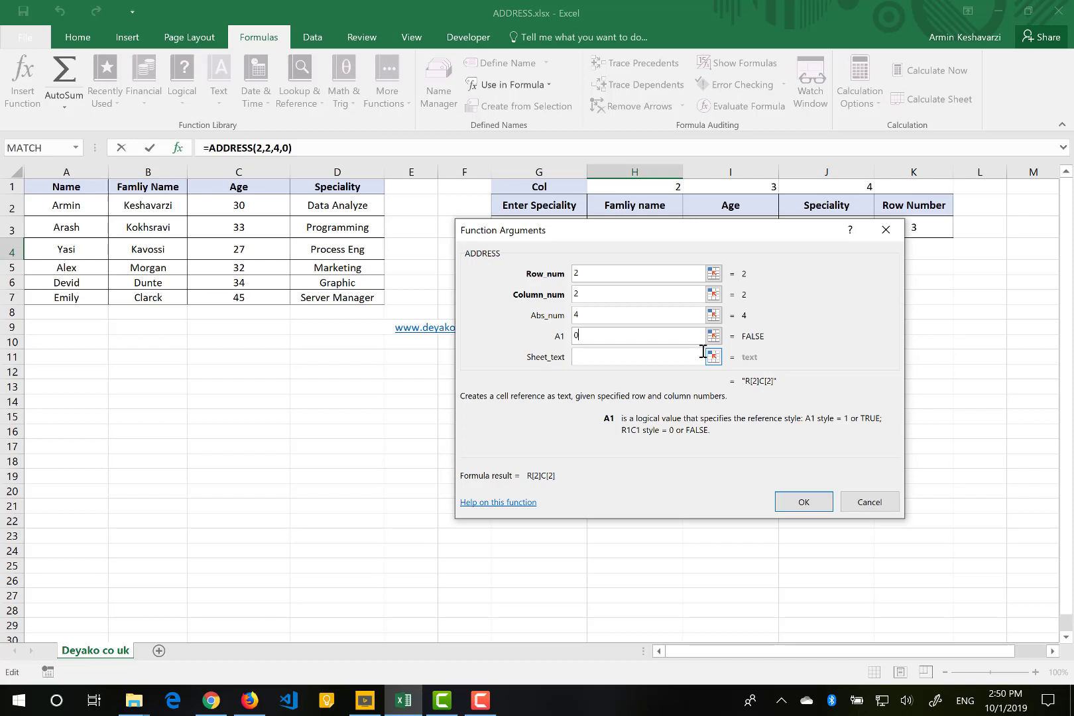
{"action": "key", "text": "BackSpace"}
{"action": "type", "text": "1"}
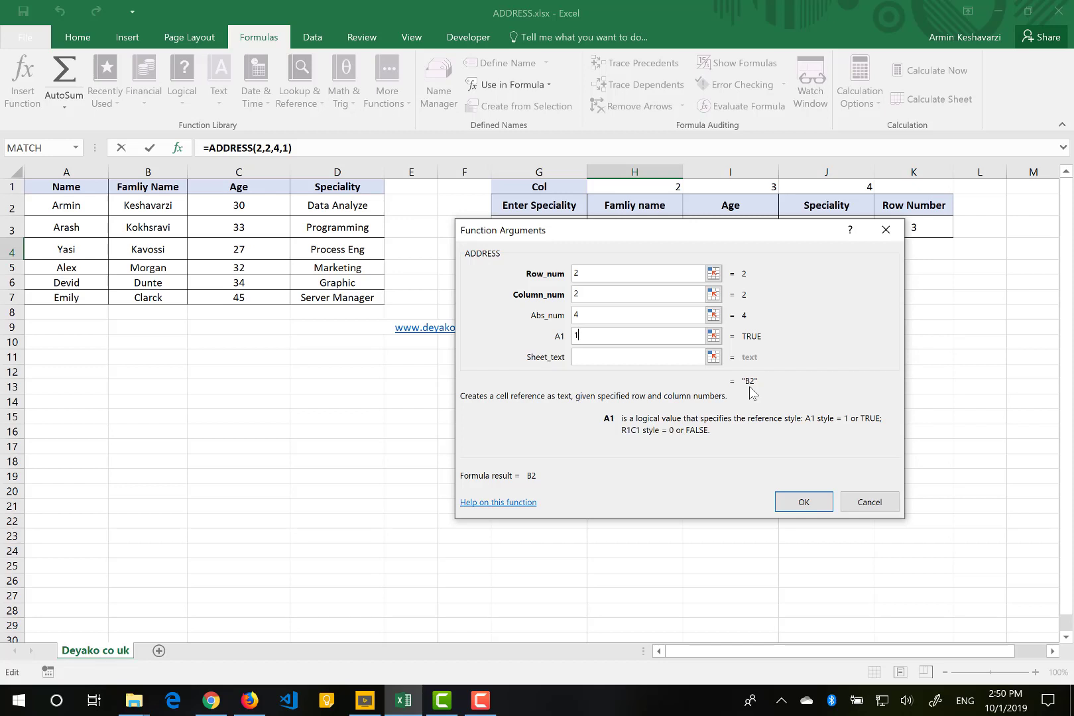
Try "sheet2" as the Sheet_text argument and clear it again
{"action": "left_click", "coordinate": [596, 358]}
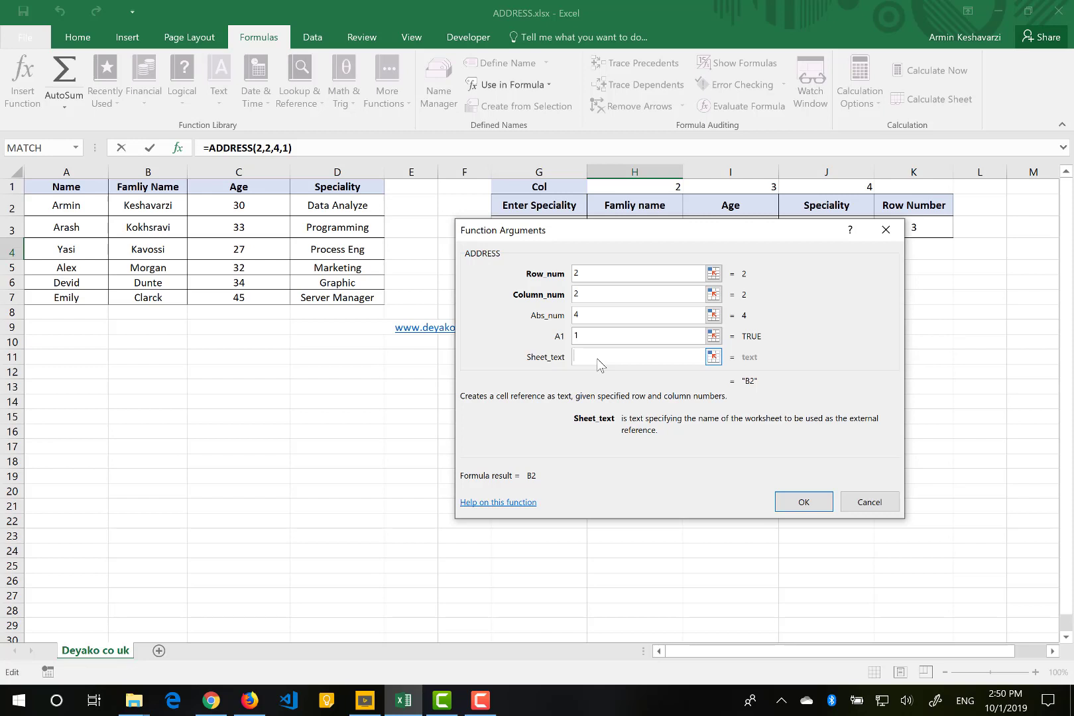
{"action": "type", "text": "\"sheet2\""}
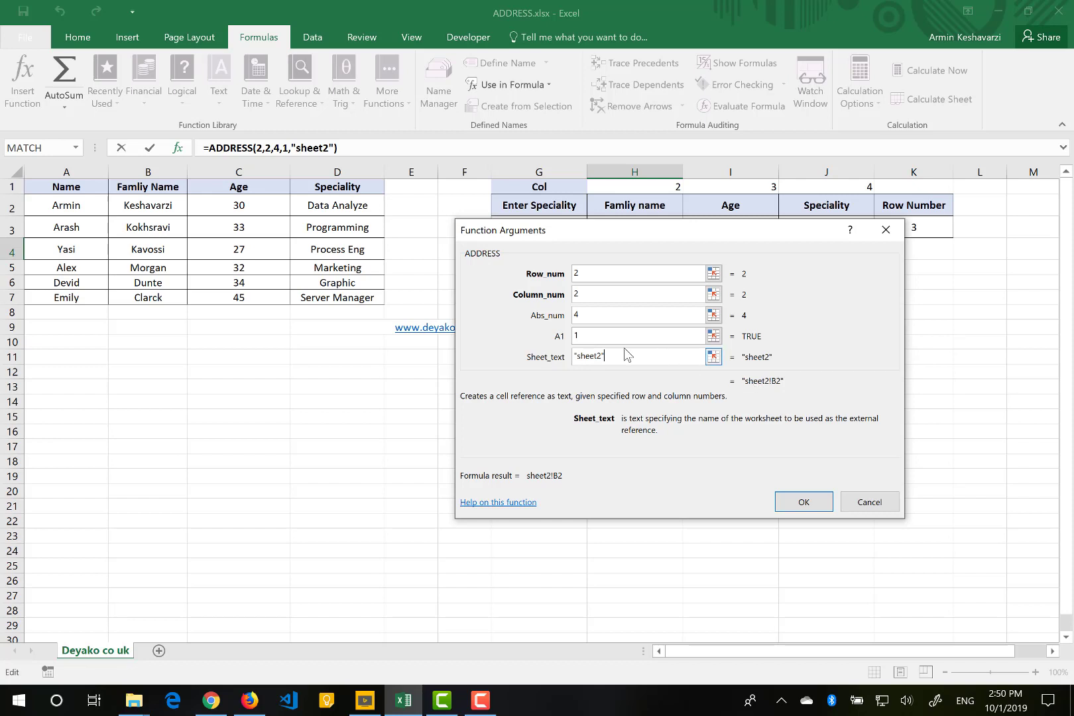
{"action": "key", "text": "BackSpace"}
{"action": "key", "text": "BackSpace"}
{"action": "key", "text": "BackSpace"}
{"action": "key", "text": "BackSpace"}
{"action": "key", "text": "BackSpace"}
{"action": "key", "text": "BackSpace"}
{"action": "key", "text": "BackSpace"}
{"action": "key", "text": "BackSpace"}
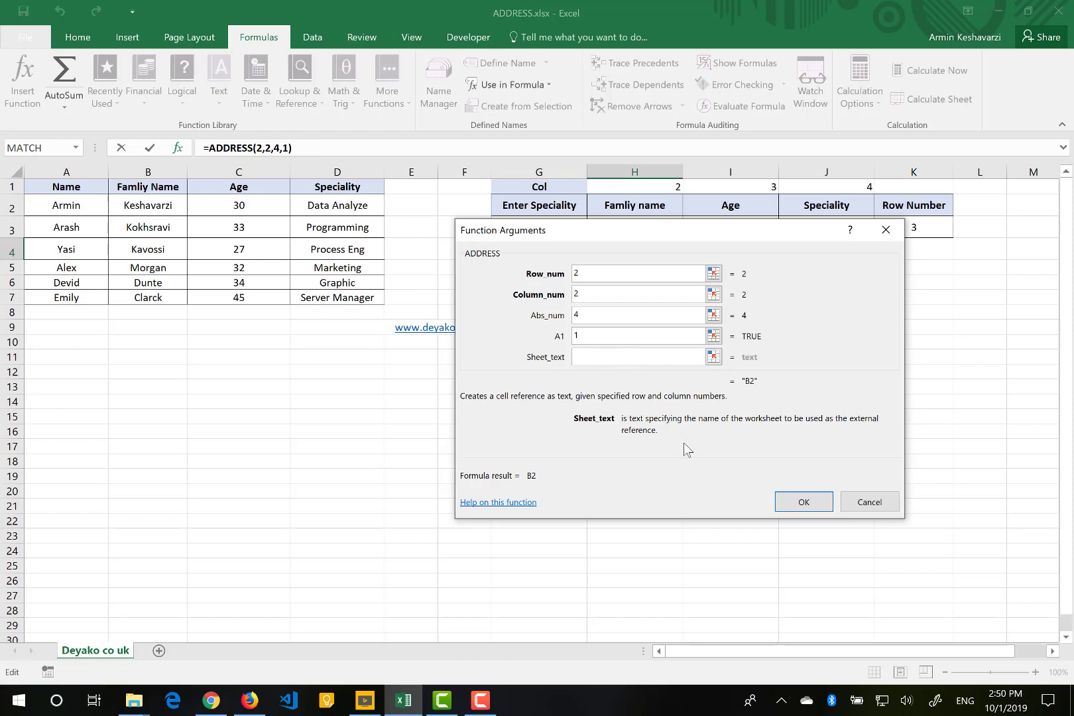
Confirm the function arguments to enter the ADDRESS formula in cell H4
{"action": "left_click", "coordinate": [788, 503]}
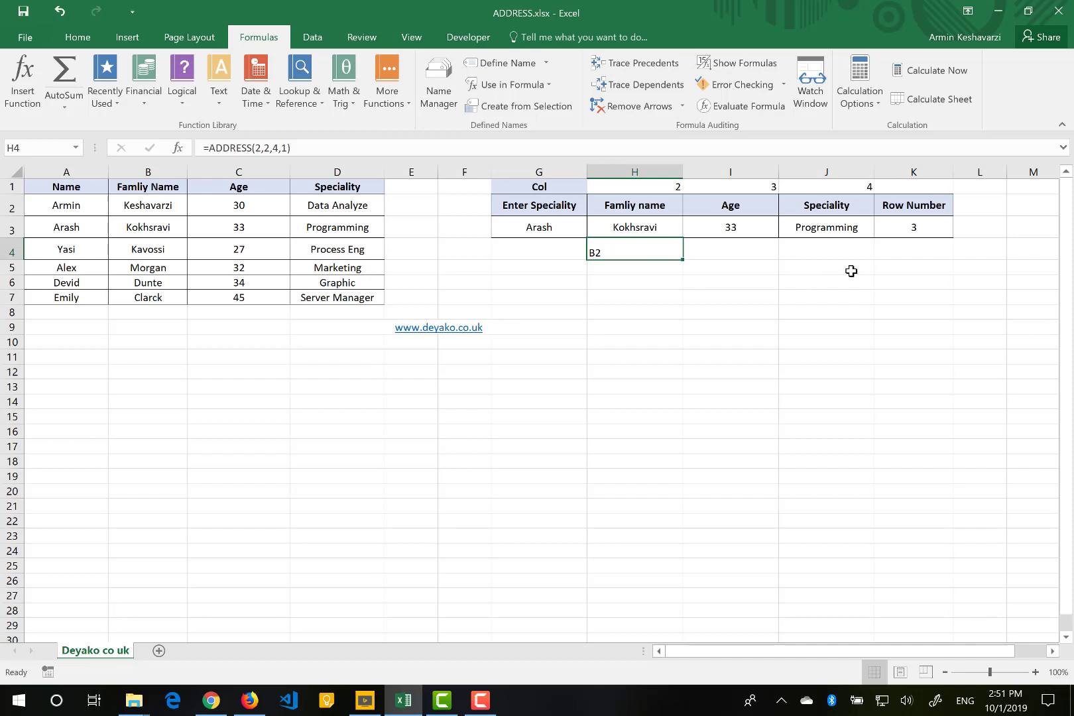
Examine the MATCH formula in the Row Number cell K3
{"action": "left_click", "coordinate": [909, 229]}
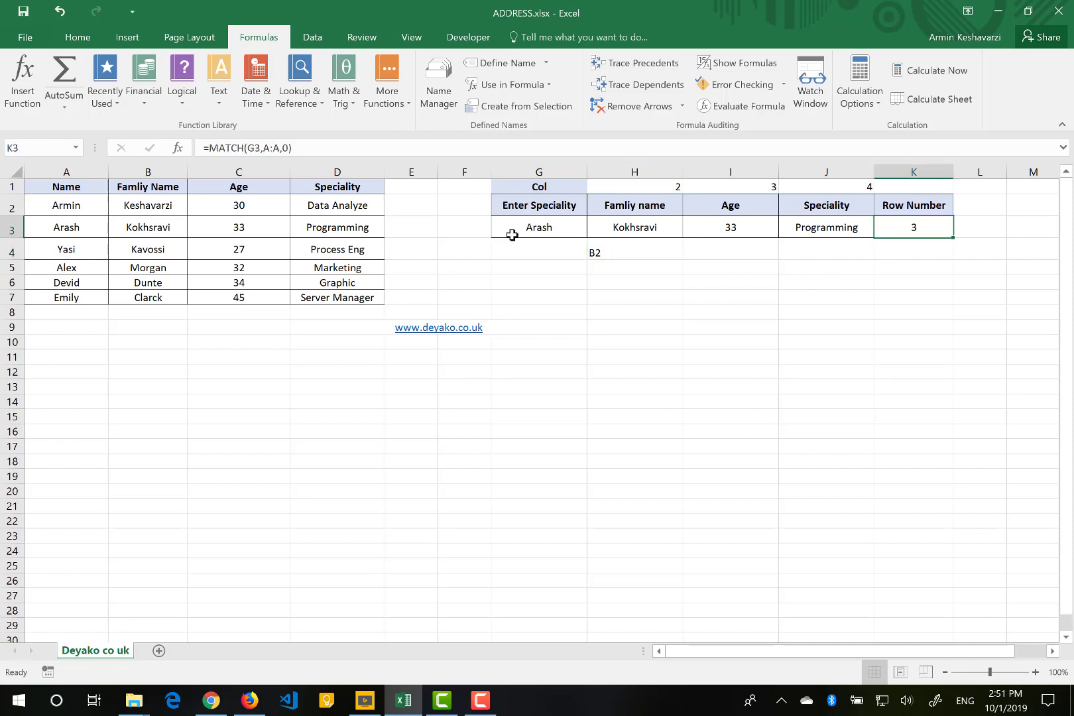
{"action": "left_click", "coordinate": [265, 149]}
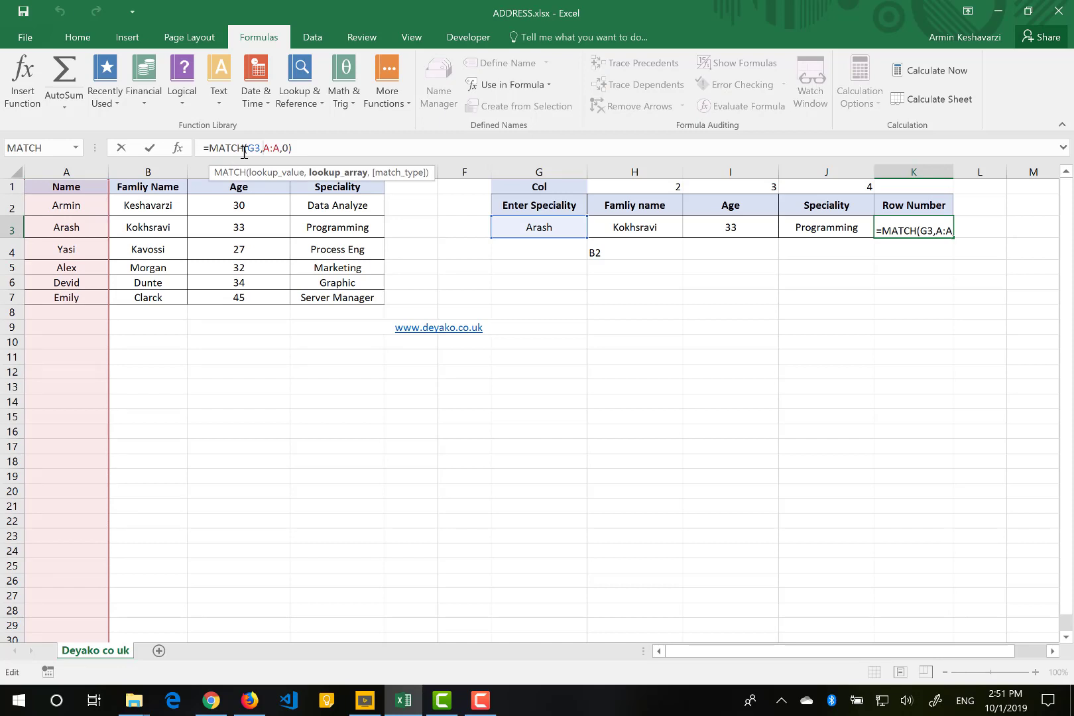
{"action": "key", "text": "Return"}
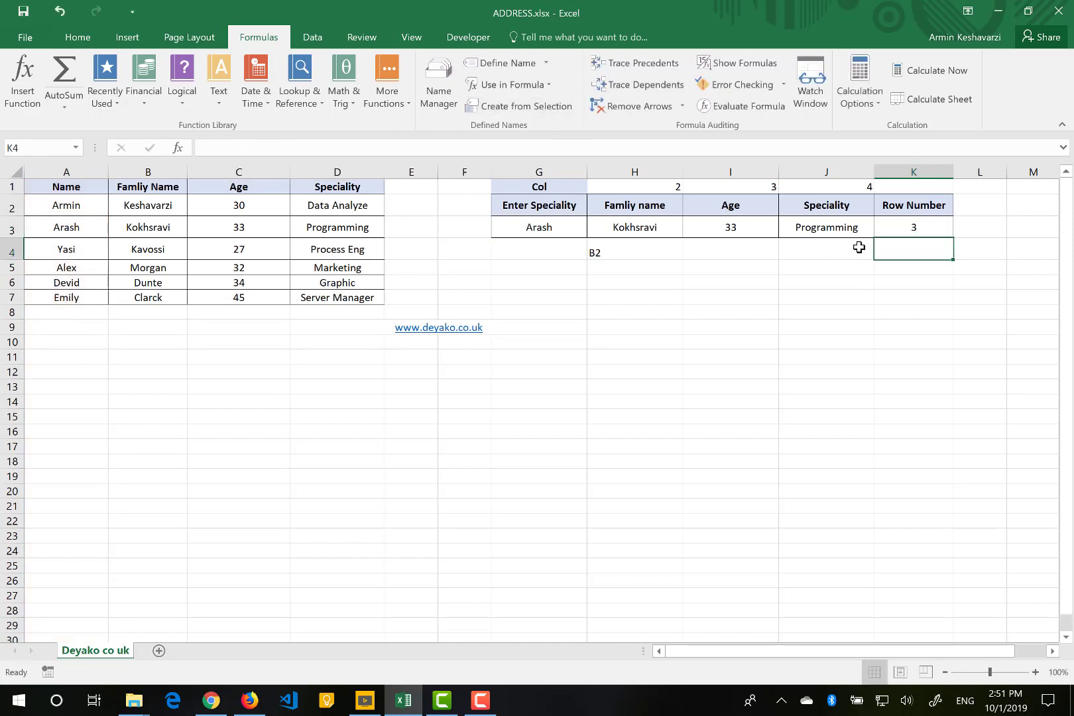
Enter =MATCH(H2,A1:D1,0) in cell H1 to find the column number of the Famliy name header
{"action": "left_click", "coordinate": [622, 190]}
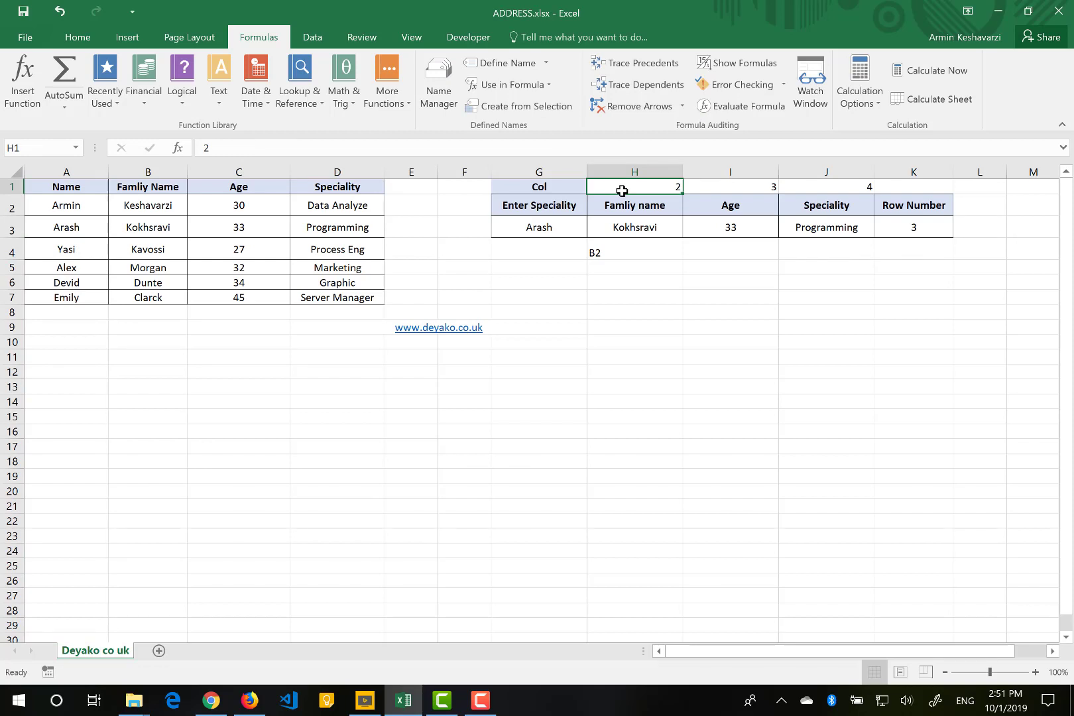
{"action": "type", "text": "=match"}
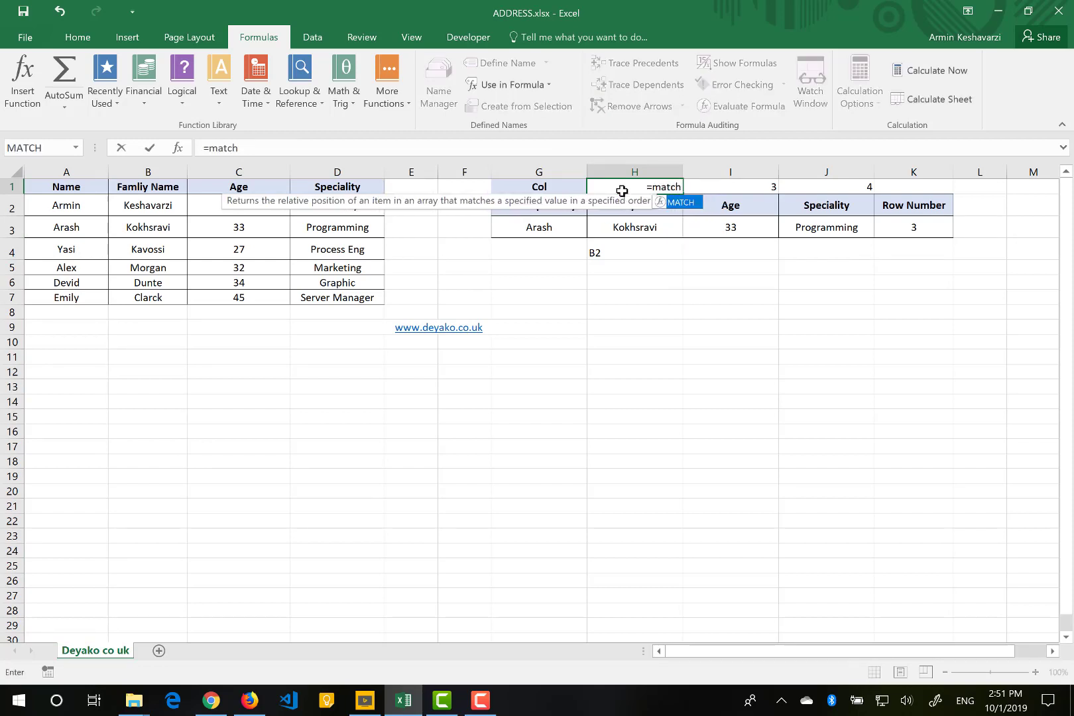
{"action": "key", "text": "Tab"}
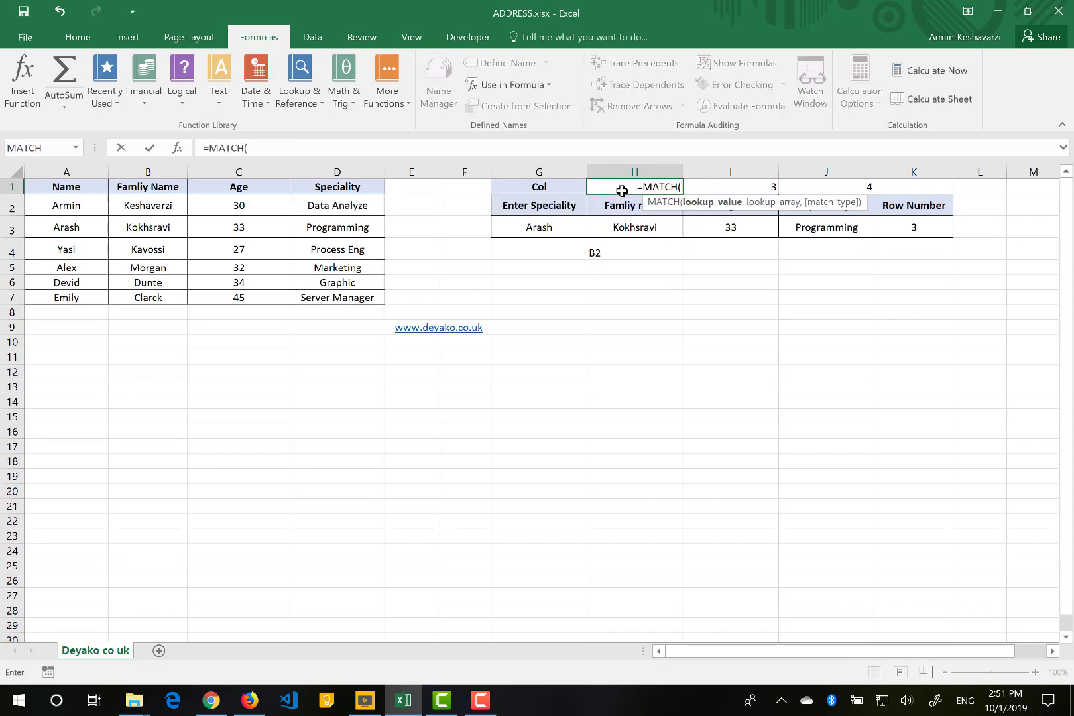
{"action": "left_click", "coordinate": [607, 203]}
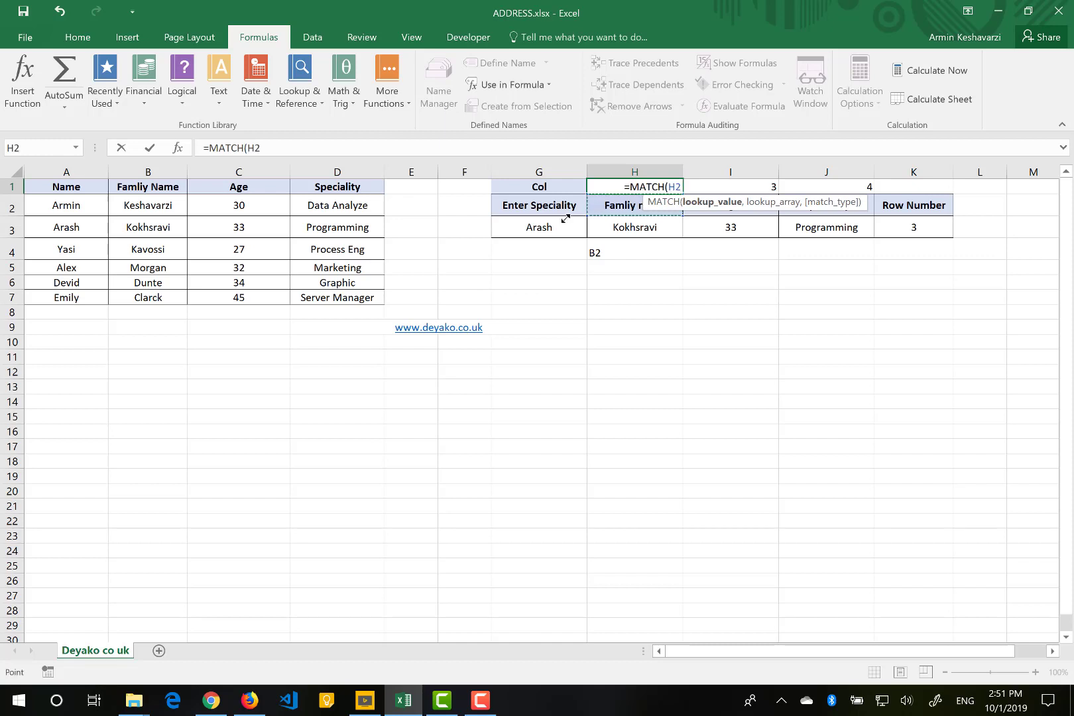
{"action": "type", "text": ","}
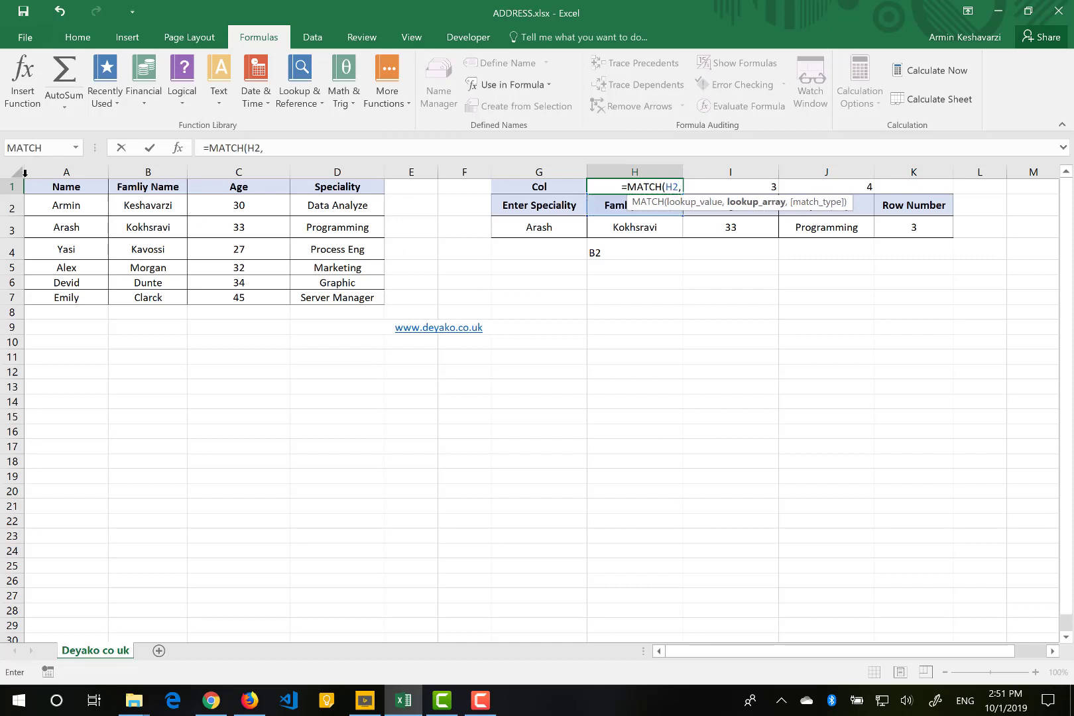
{"action": "left_click_drag", "start_coordinate": [39, 186], "coordinate": [313, 187]}
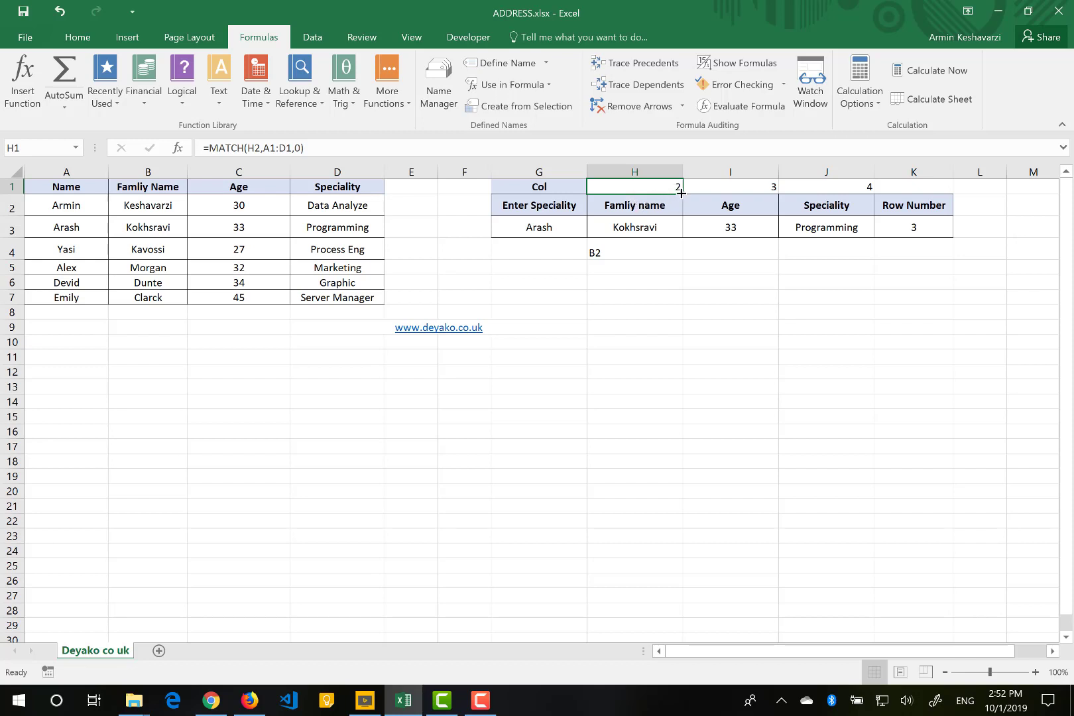
Make the lookup range in H1's MATCH formula absolute as $A$1:$D$1
{"action": "left_click", "coordinate": [272, 147]}
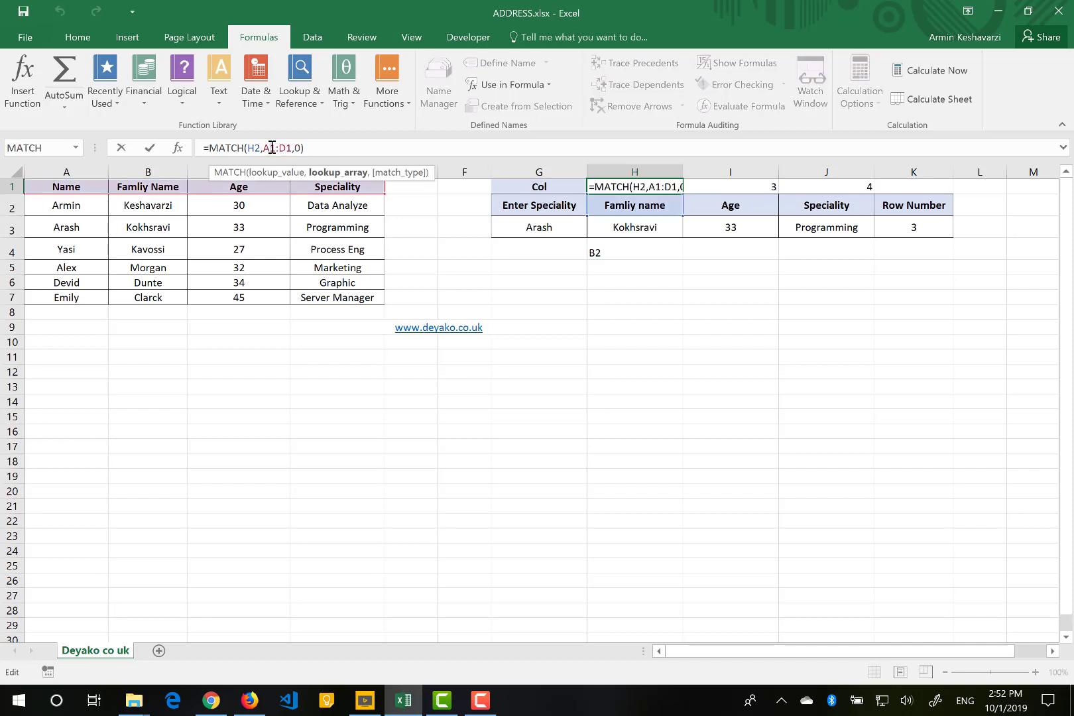
{"action": "double_click", "coordinate": [271, 147]}
{"action": "key", "text": "F4"}
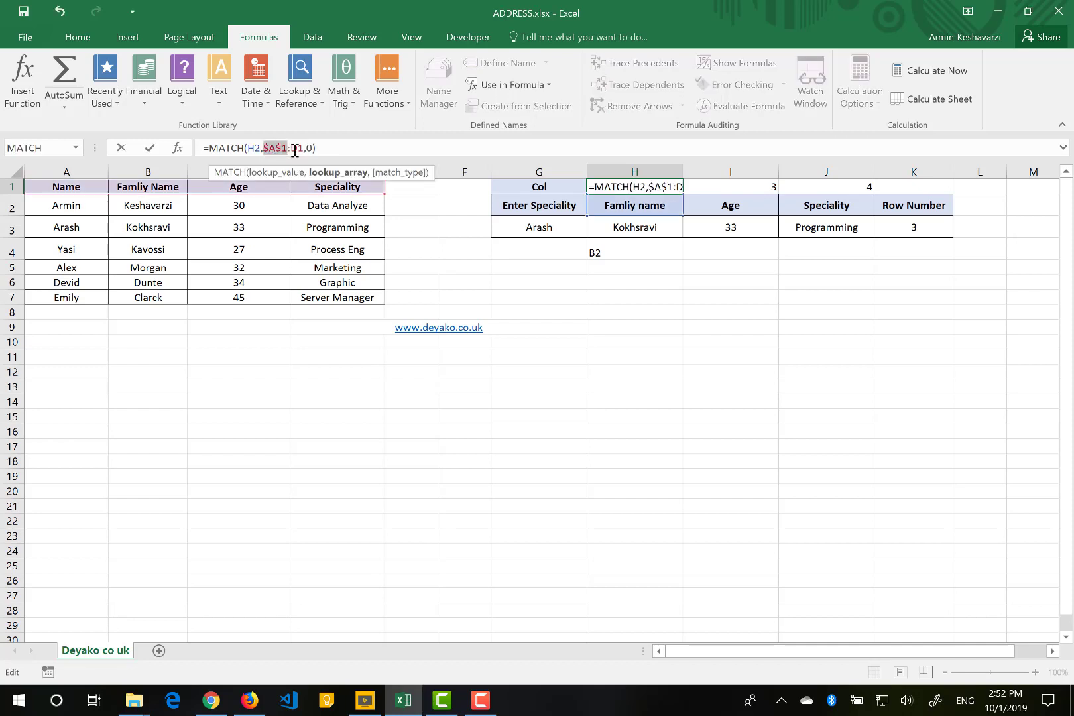
{"action": "double_click", "coordinate": [294, 148]}
{"action": "key", "text": "F4"}
{"action": "key", "text": "Return"}
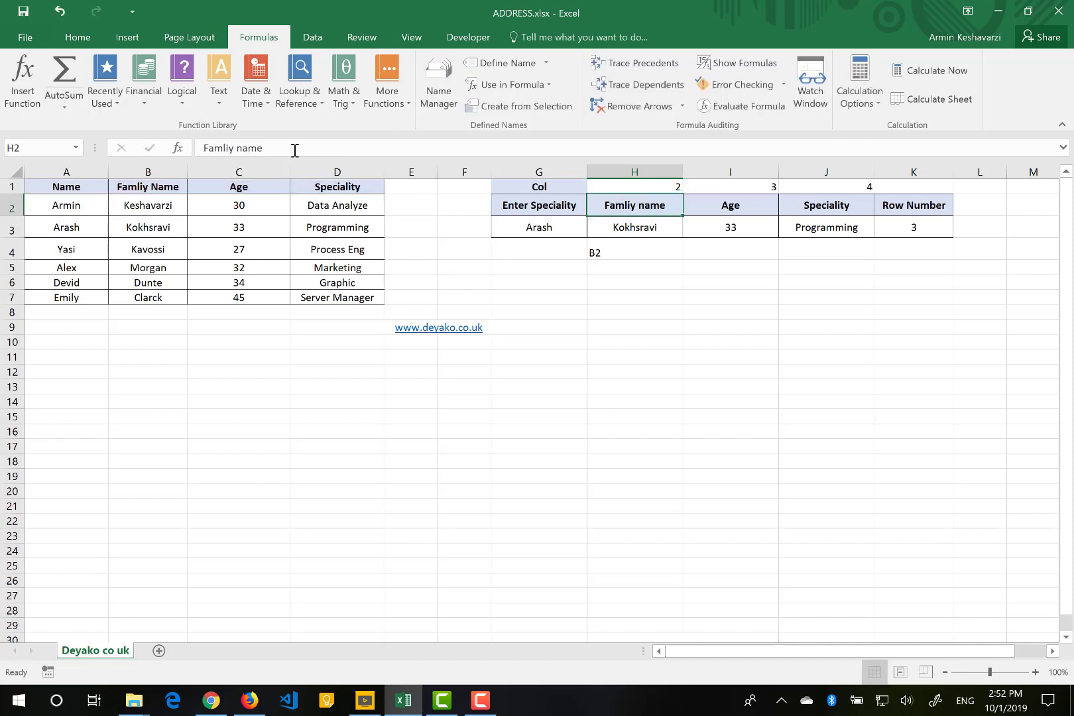
Copy the MATCH formula from H1 across to I1 and J1, and check the copied formula in J1
{"action": "left_click", "coordinate": [658, 187]}
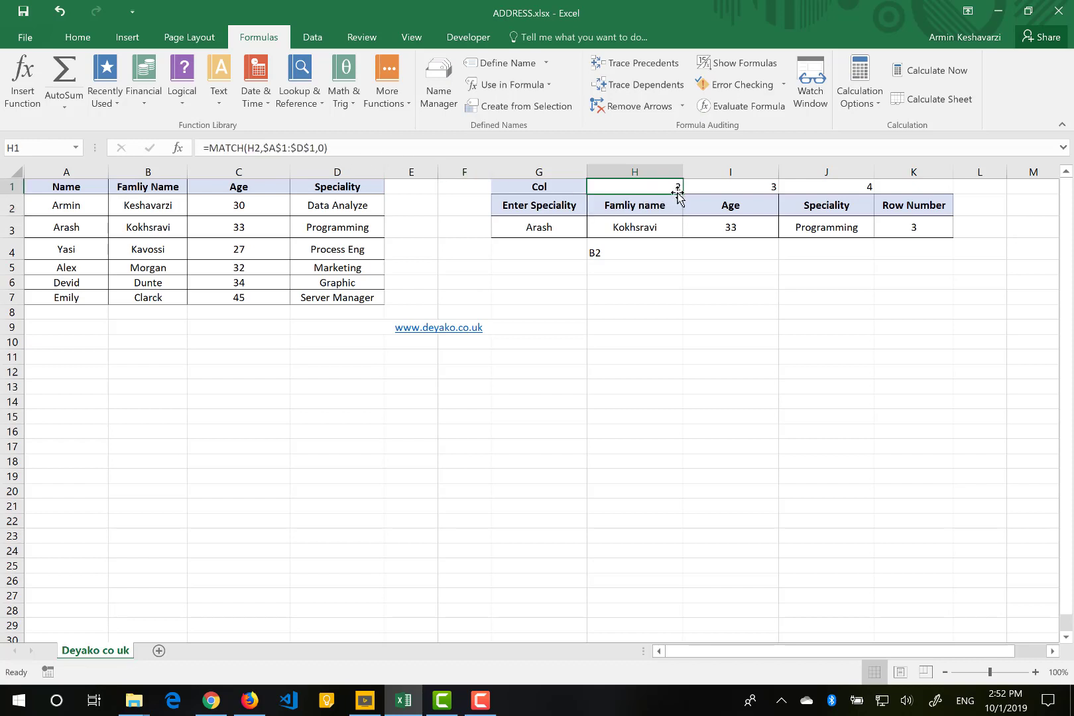
{"action": "left_click_drag", "start_coordinate": [681, 194], "coordinate": [859, 191]}
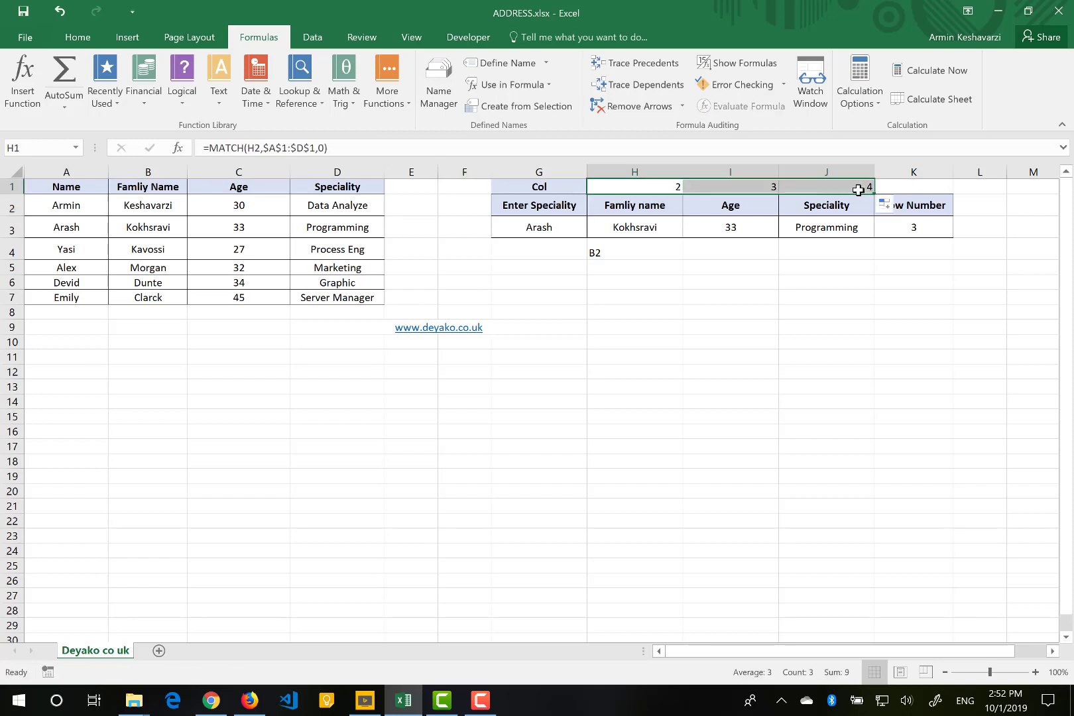
{"action": "left_click", "coordinate": [802, 187]}
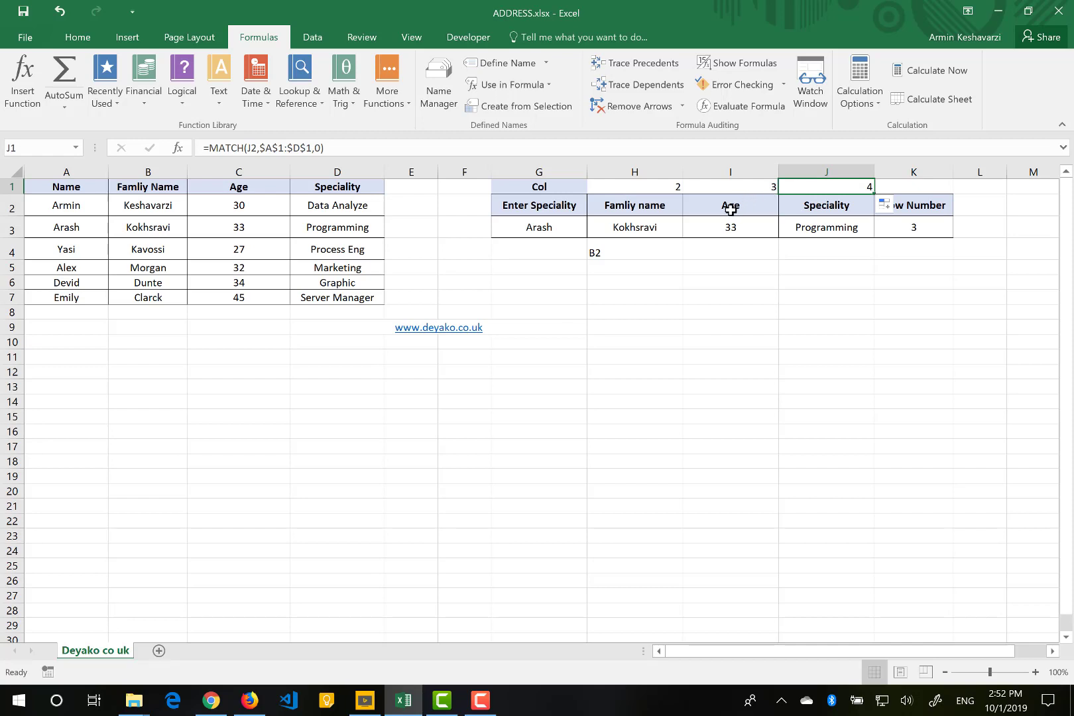
Examine the ADDRESS($K$3,H1) part nested inside the INDIRECT formula in the Famliy name result cell H3
{"action": "left_click", "coordinate": [619, 230]}
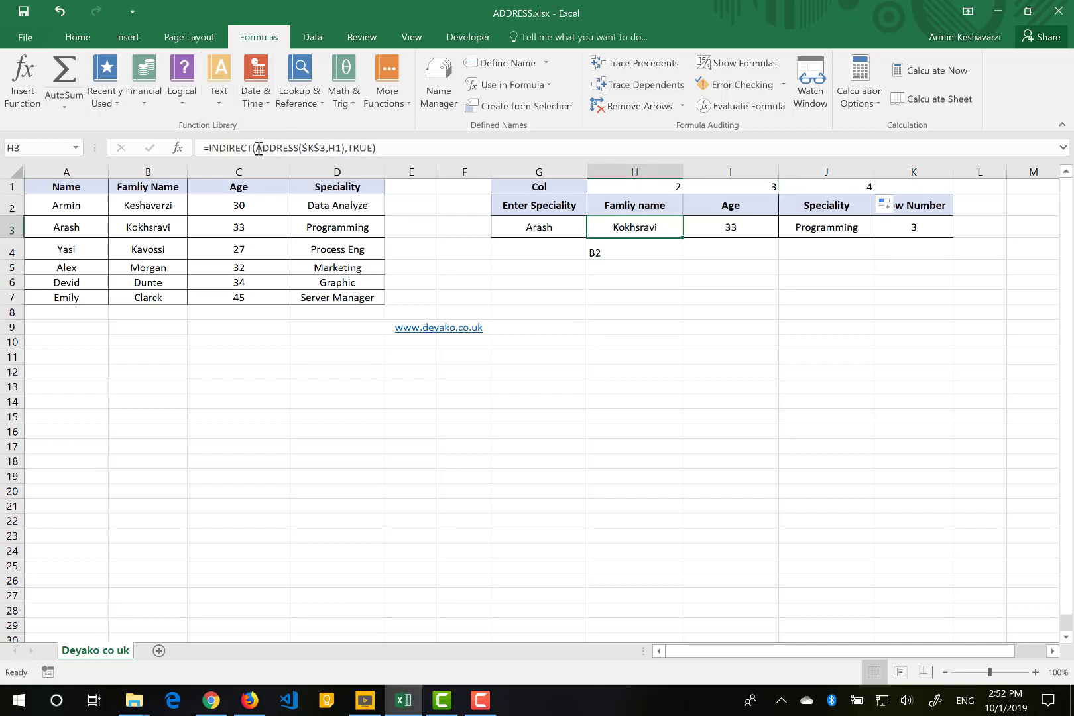
{"action": "left_click_drag", "start_coordinate": [256, 147], "coordinate": [344, 149]}
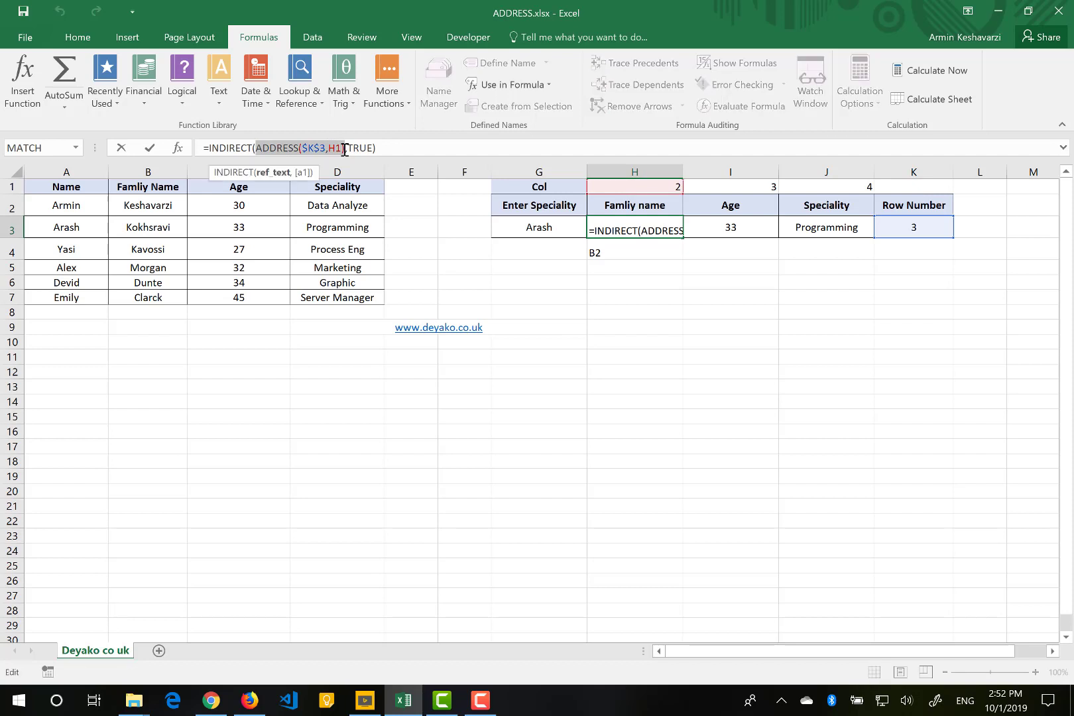
{"action": "key", "text": "Escape"}
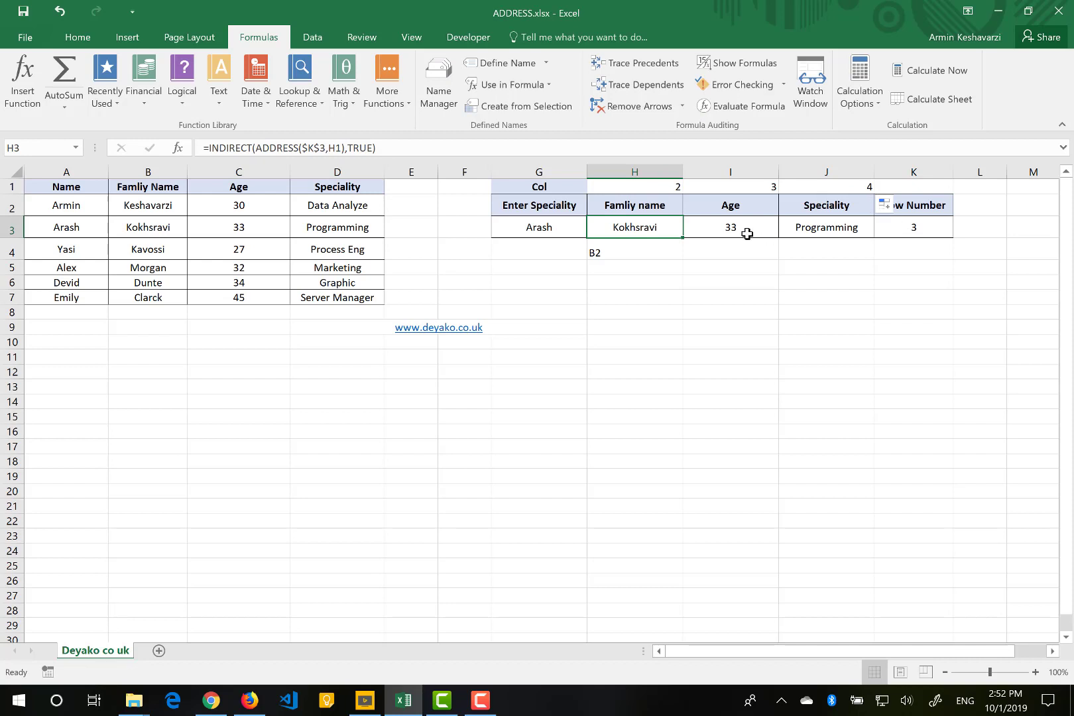
Replace the content of H4 with =ADDRESS(K3,H1), using the row number in K3 and the column number in H1
{"action": "left_click", "coordinate": [626, 255]}
{"action": "type", "text": "="}
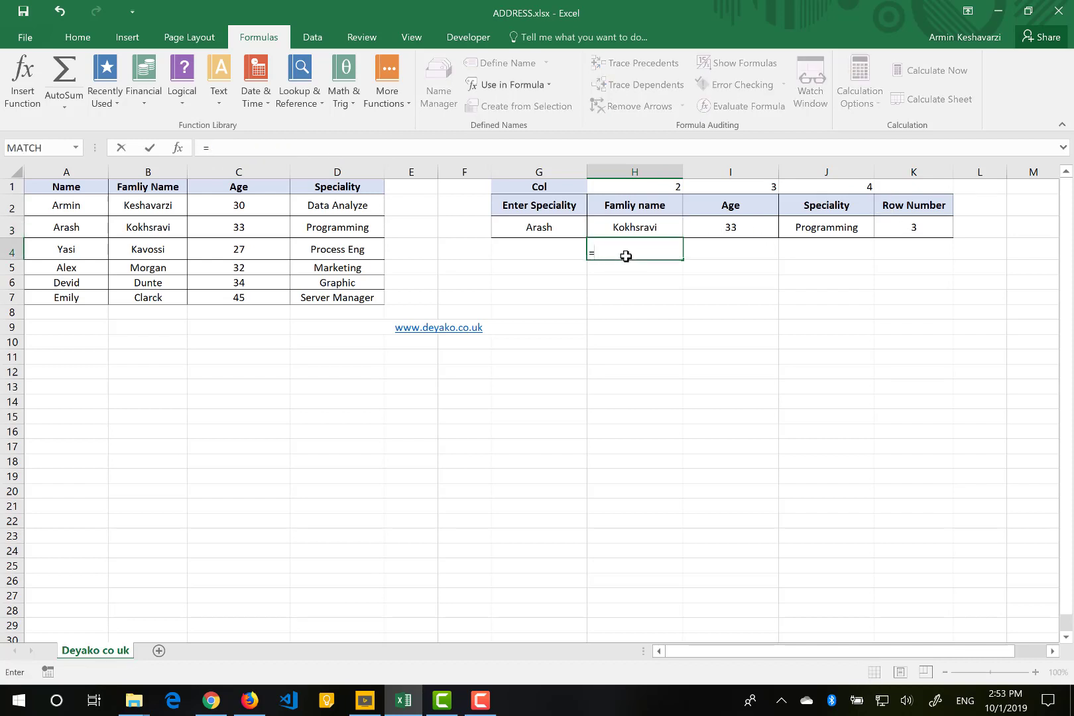
{"action": "type", "text": "ad"}
{"action": "key", "text": "Tab"}
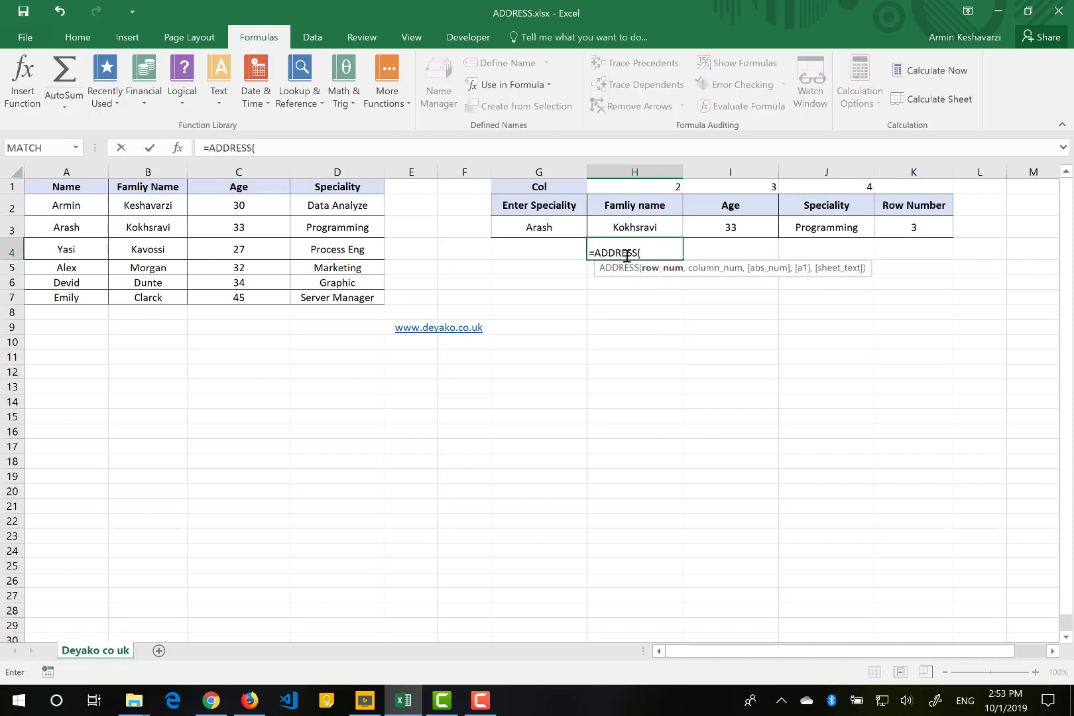
{"action": "left_click", "coordinate": [895, 221]}
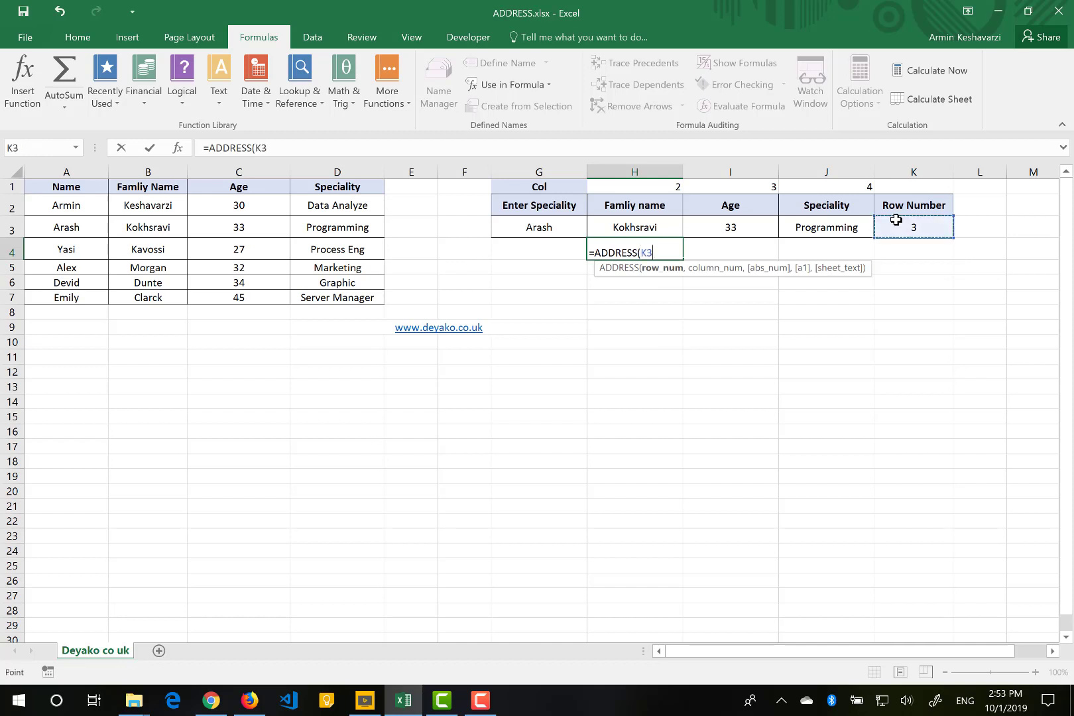
{"action": "type", "text": ","}
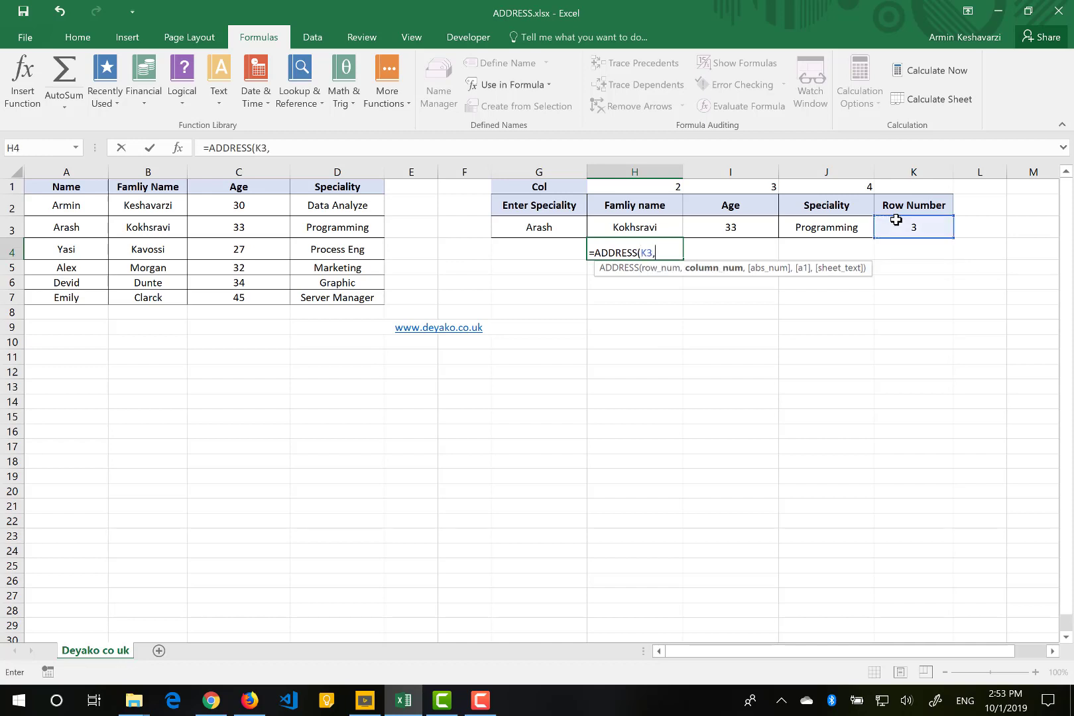
{"action": "left_click", "coordinate": [653, 186]}
{"action": "type", "text": ")"}
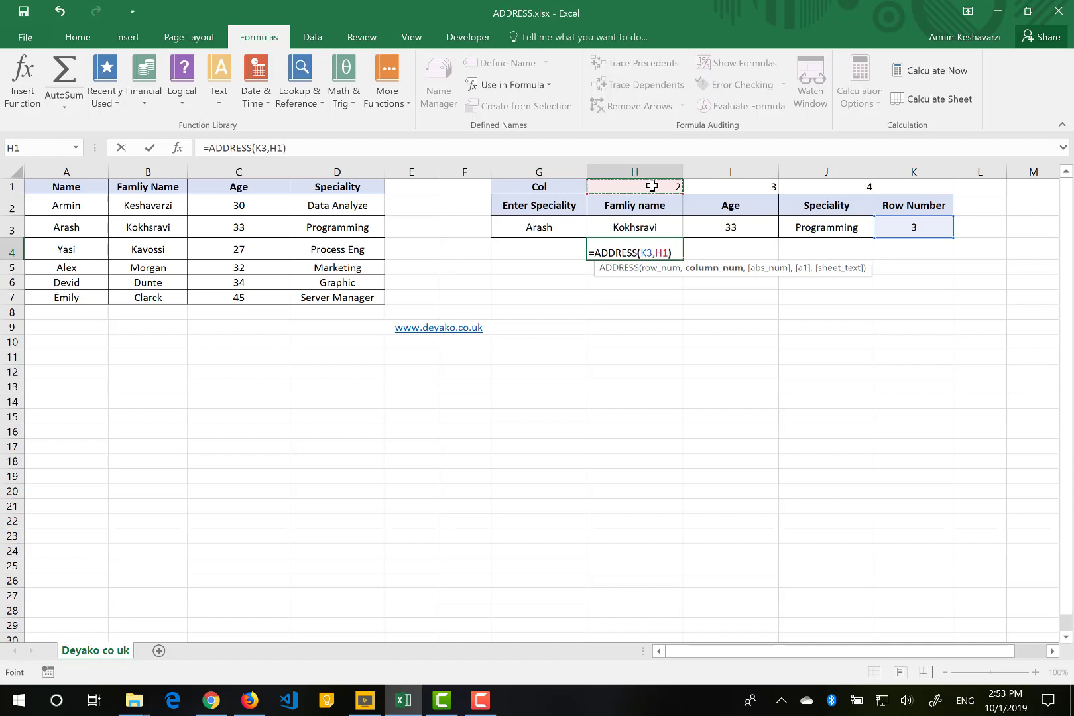
{"action": "key", "text": "Return"}
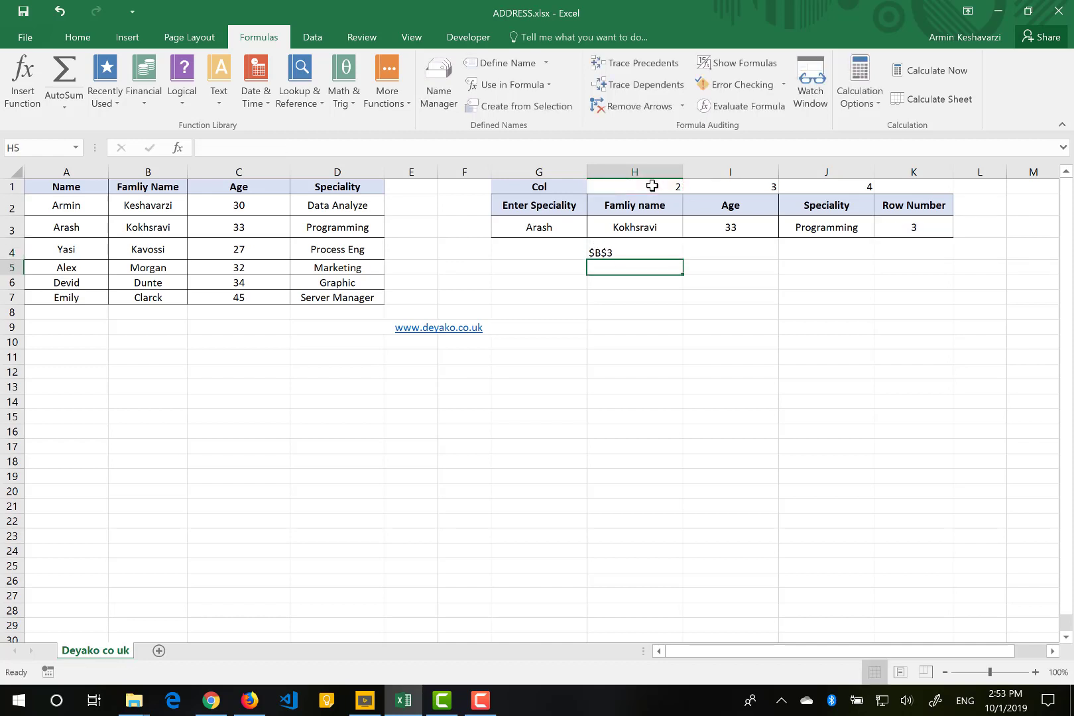
{"action": "left_click", "coordinate": [638, 253]}
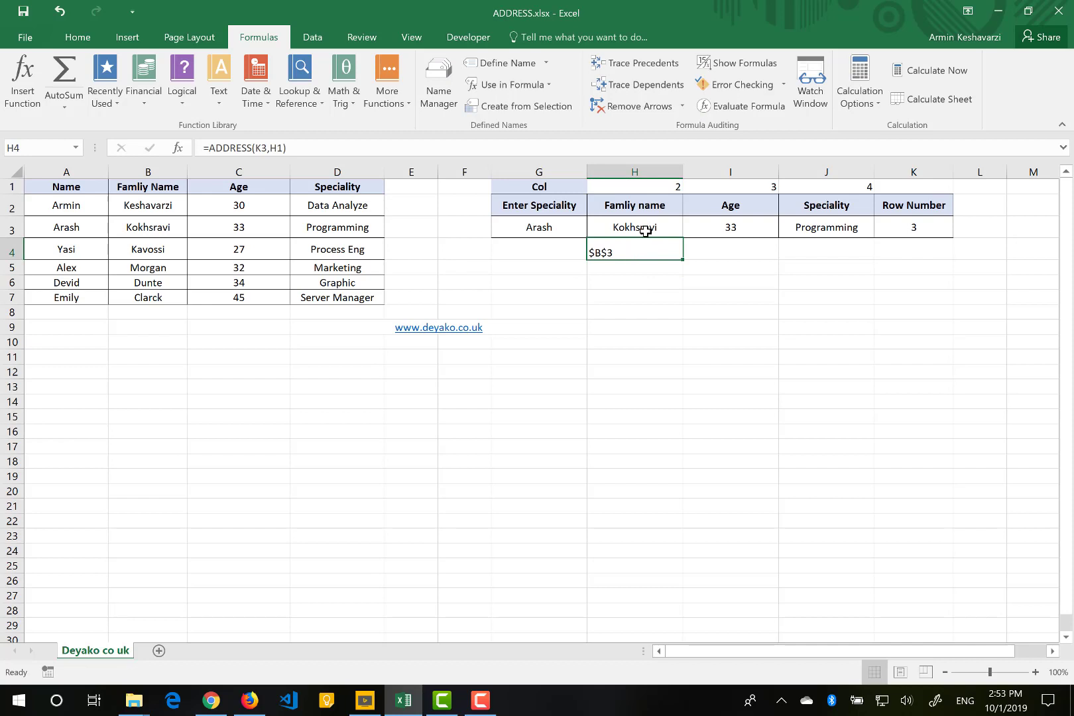
Replace the nested ADDRESS function in H3 with a reference to H4, making the formula =INDIRECT(H4,TRUE)
{"action": "left_click", "coordinate": [613, 228]}
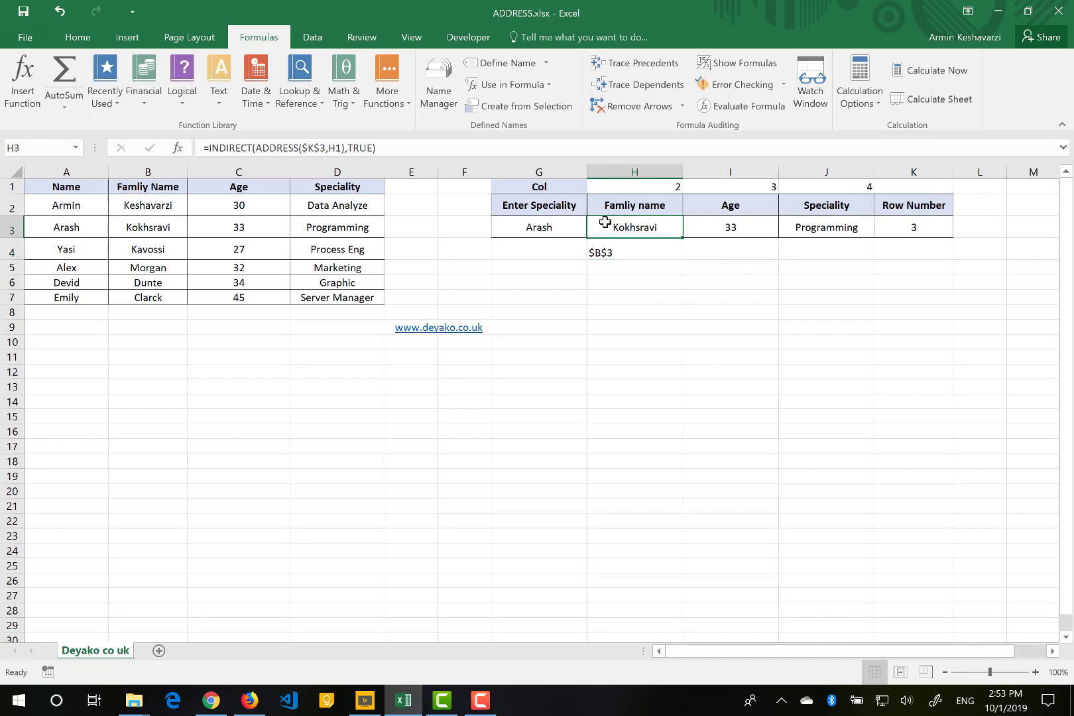
{"action": "left_click_drag", "start_coordinate": [345, 148], "coordinate": [255, 148]}
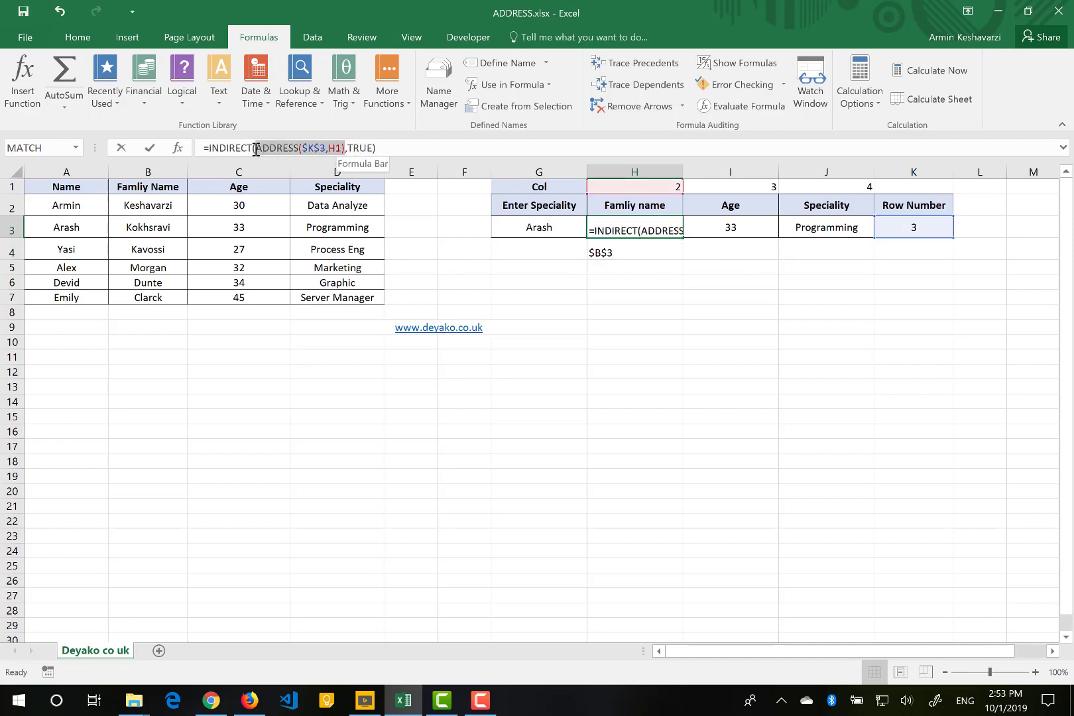
{"action": "key", "text": "Delete"}
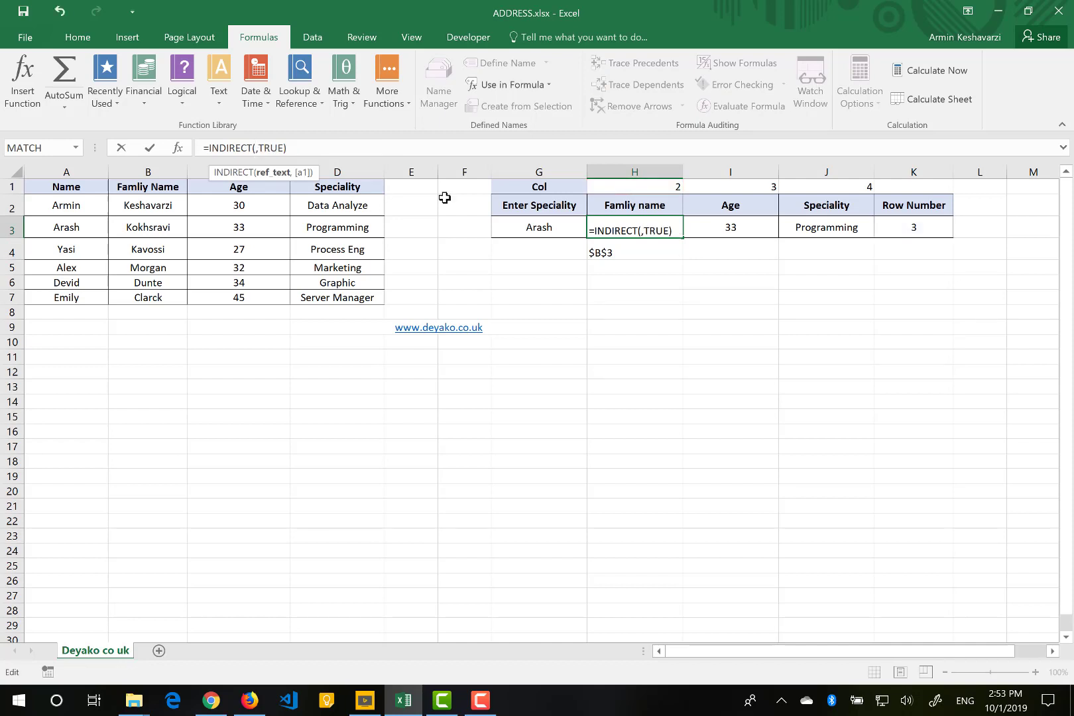
{"action": "left_click", "coordinate": [611, 252]}
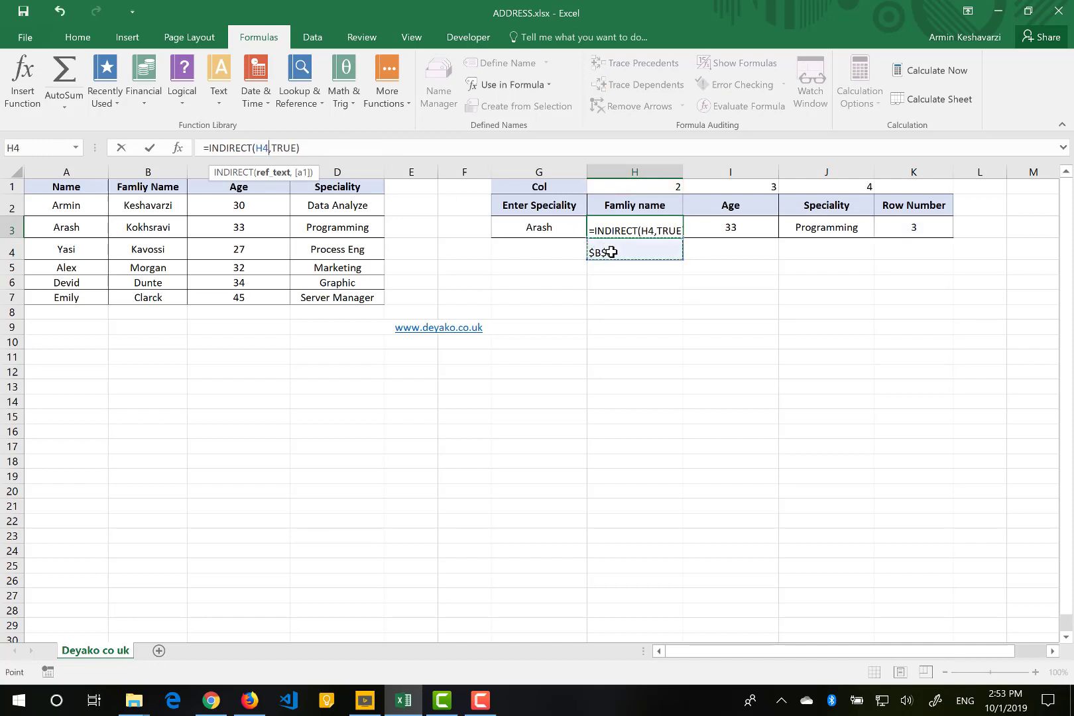
{"action": "key", "text": "Return"}
{"action": "left_click", "coordinate": [654, 226]}
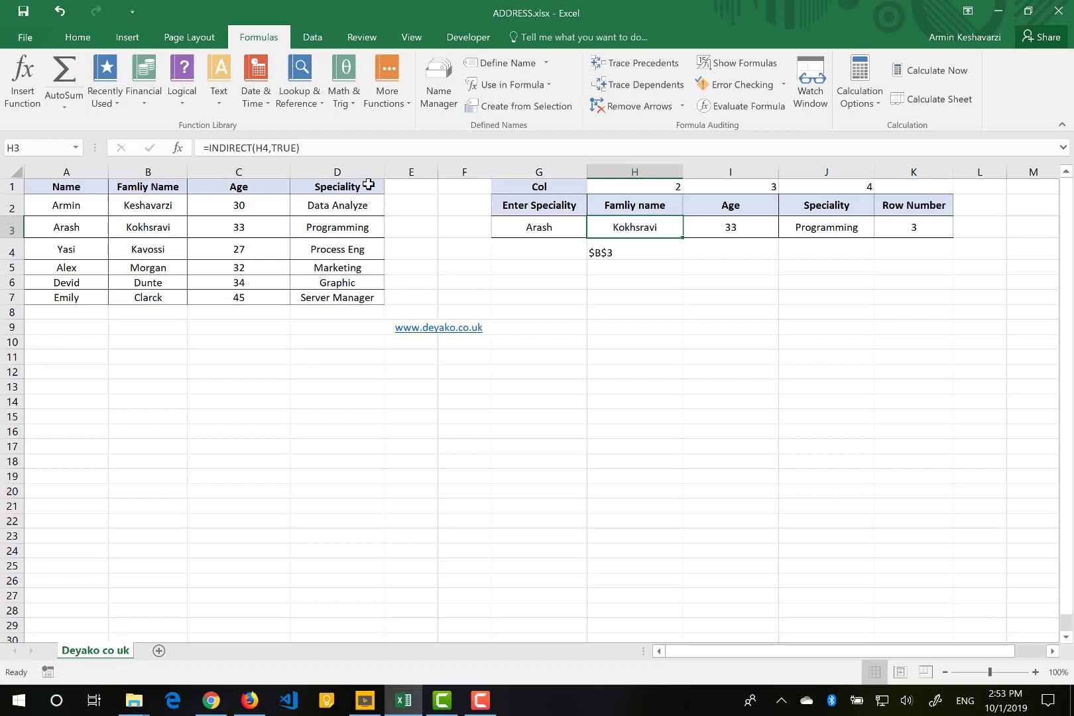
Examine the ADDRESS formula in H4 and the INDIRECT function and H4 argument of the formula in H3
{"action": "left_click", "coordinate": [608, 253]}
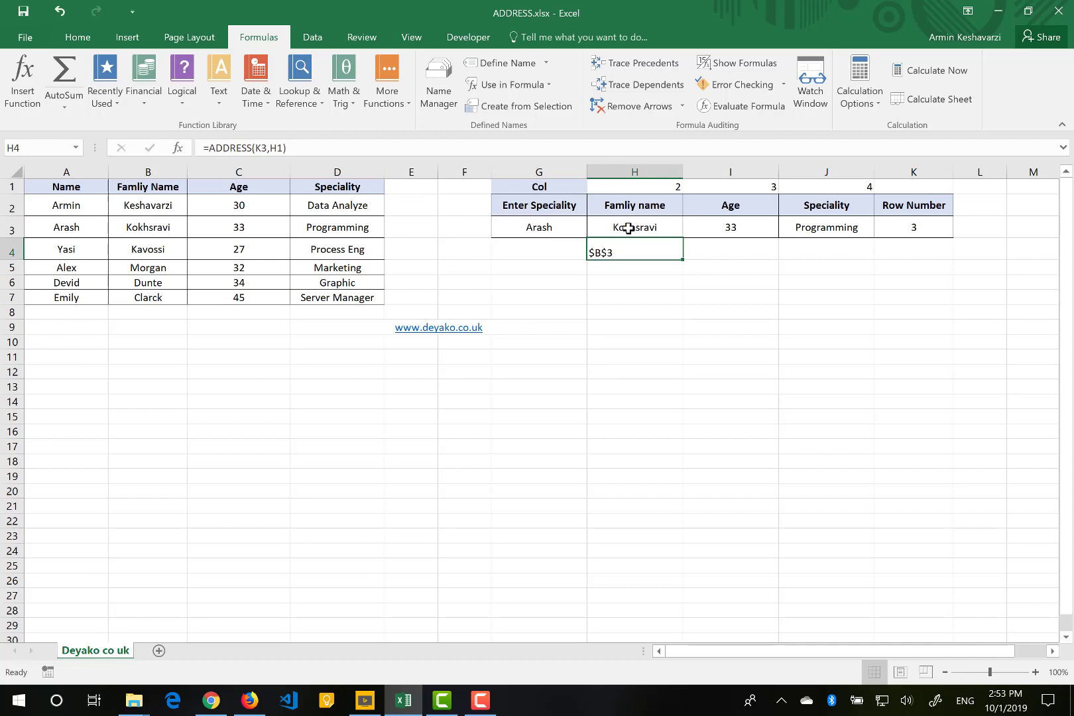
{"action": "left_click", "coordinate": [626, 225]}
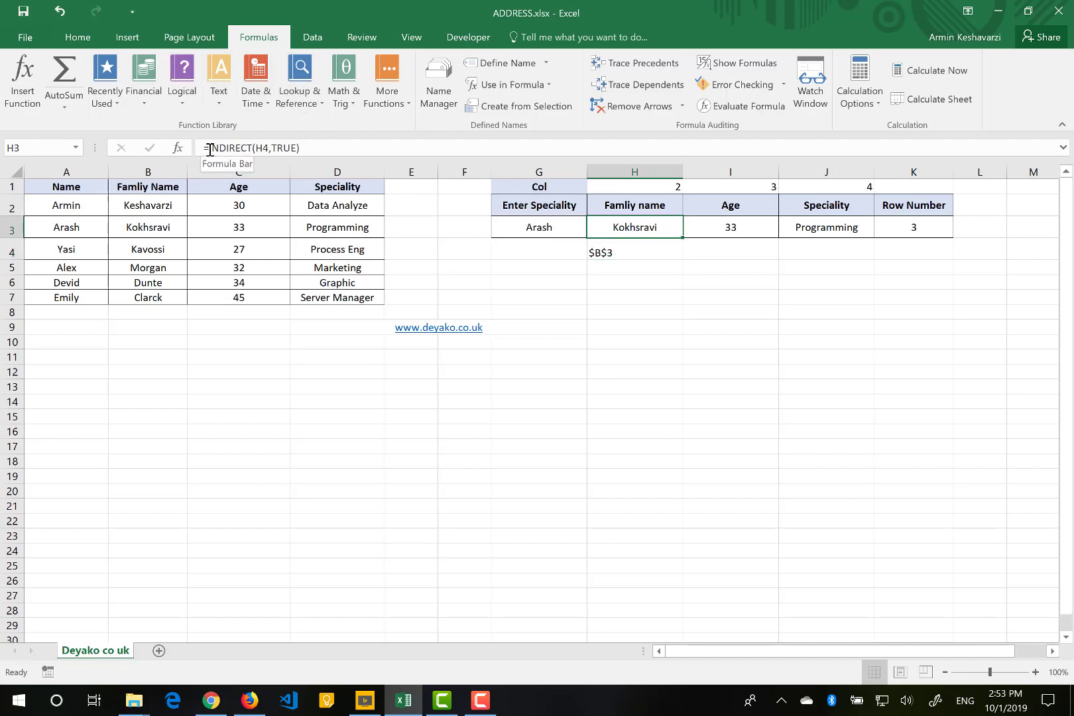
{"action": "left_click_drag", "start_coordinate": [208, 148], "coordinate": [237, 151]}
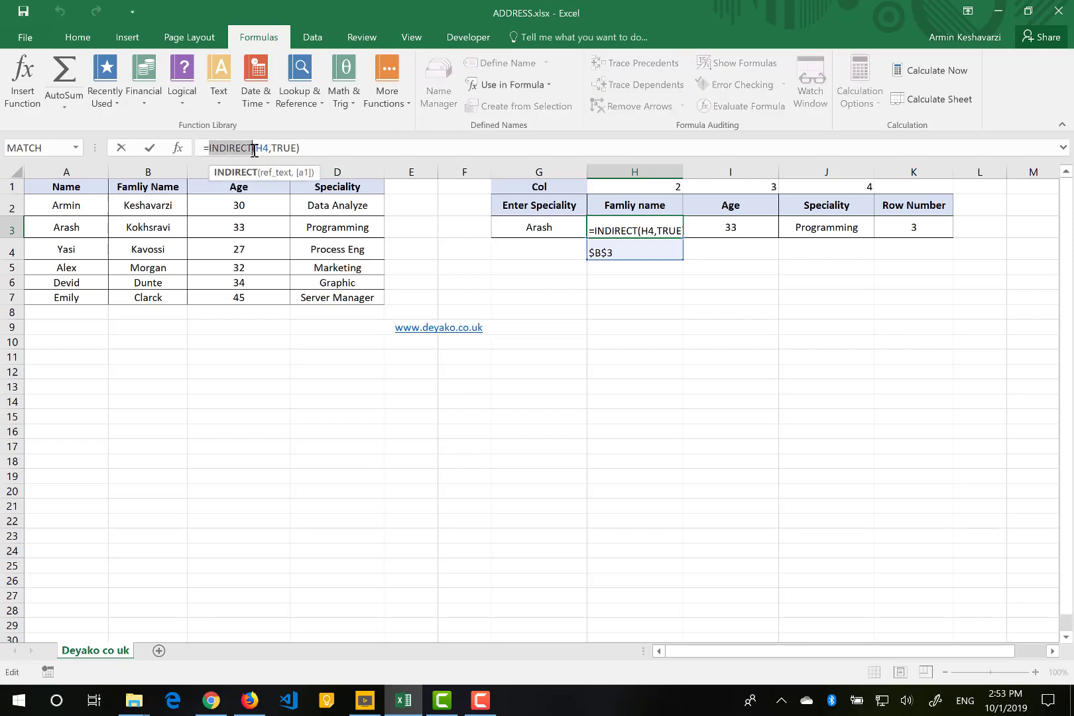
{"action": "left_click", "coordinate": [264, 147]}
{"action": "double_click", "coordinate": [268, 148]}
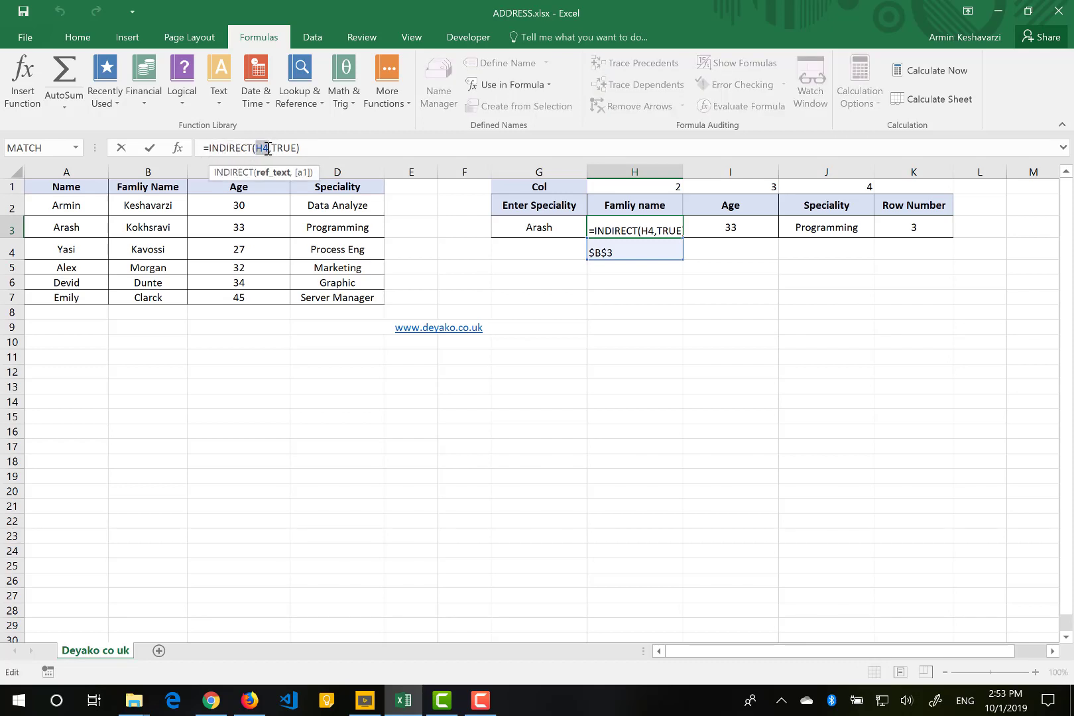
{"action": "key", "text": "Escape"}
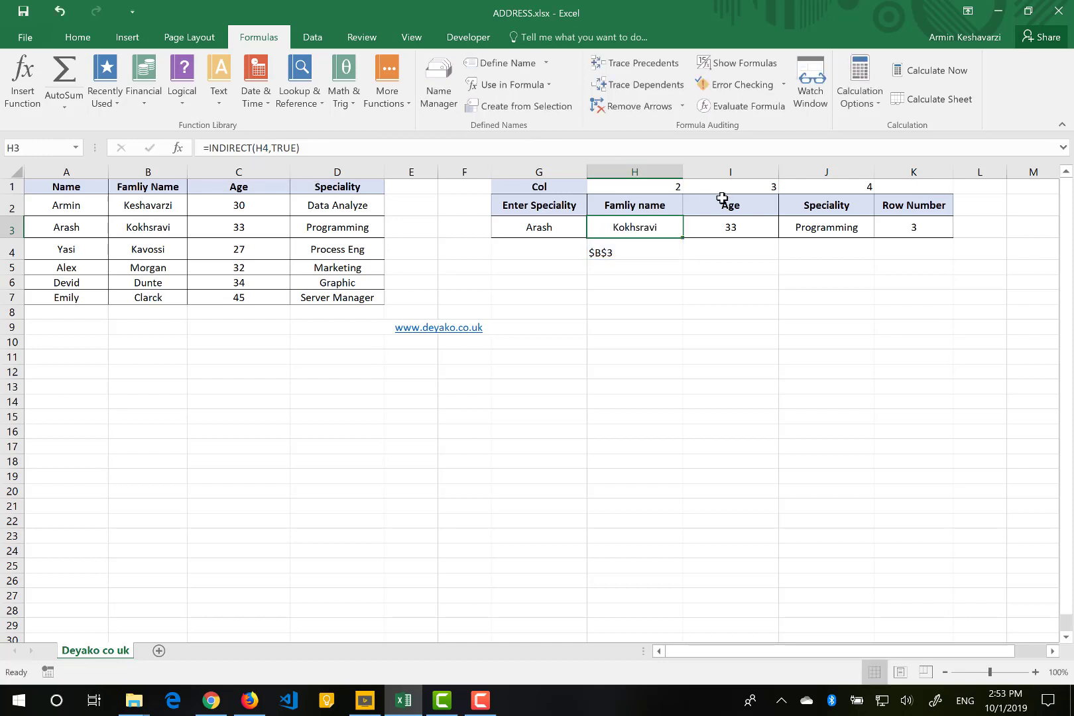
Examine the formulas in the Age result cell I3 and the Row Number cell K3
{"action": "left_click", "coordinate": [720, 222]}
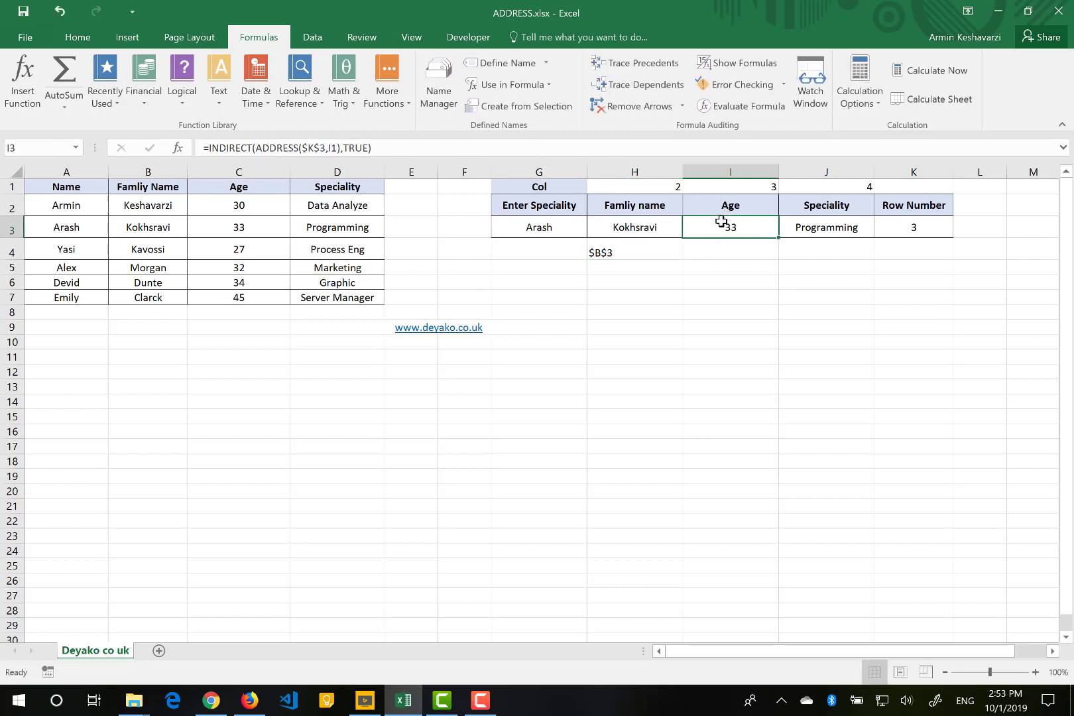
{"action": "left_click", "coordinate": [889, 217]}
{"action": "left_click", "coordinate": [756, 221]}
Change the lookup name in G3 to the person's first name listed in A5
{"action": "left_click", "coordinate": [533, 228]}
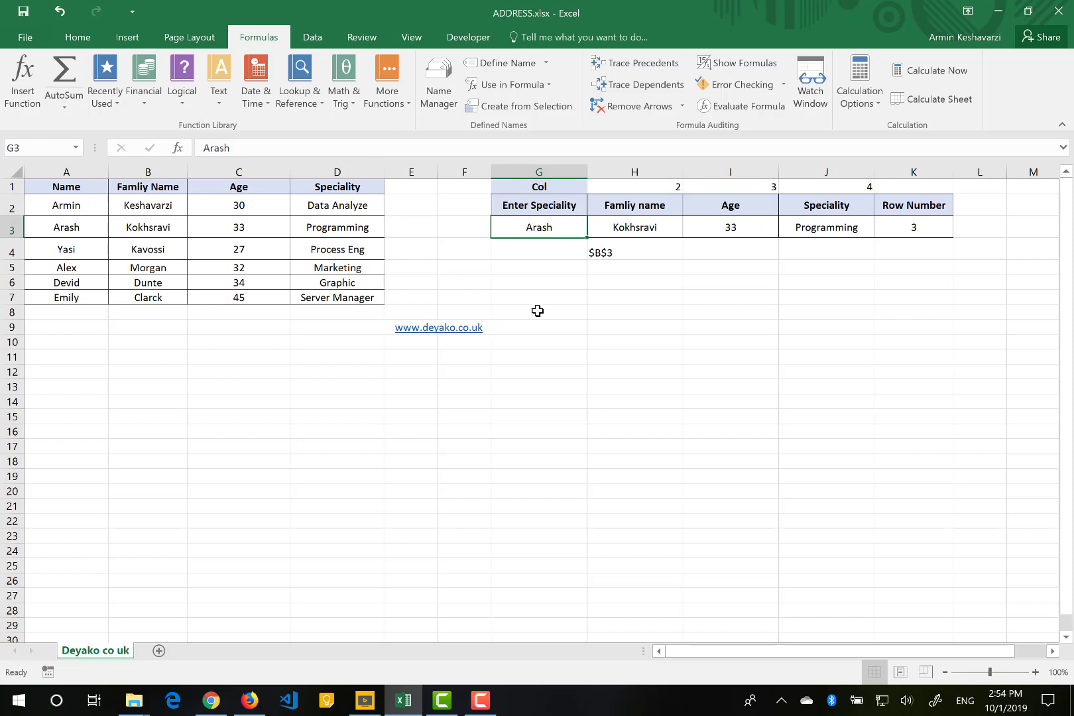
{"action": "type", "text": "Alex"}
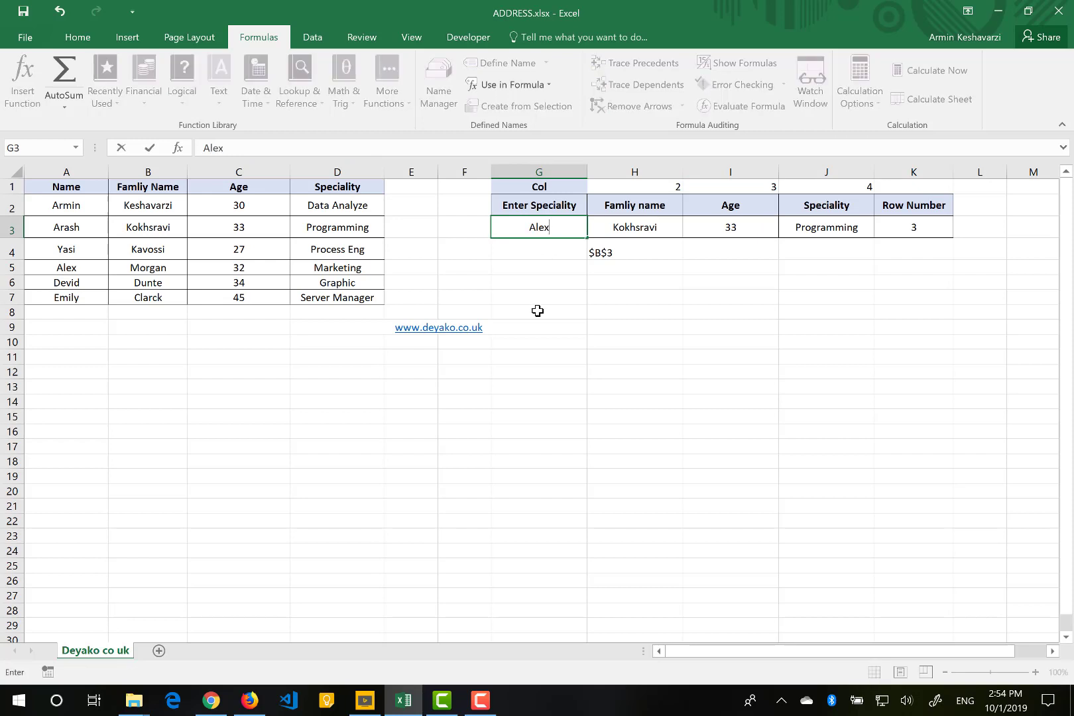
{"action": "key", "text": "Return"}
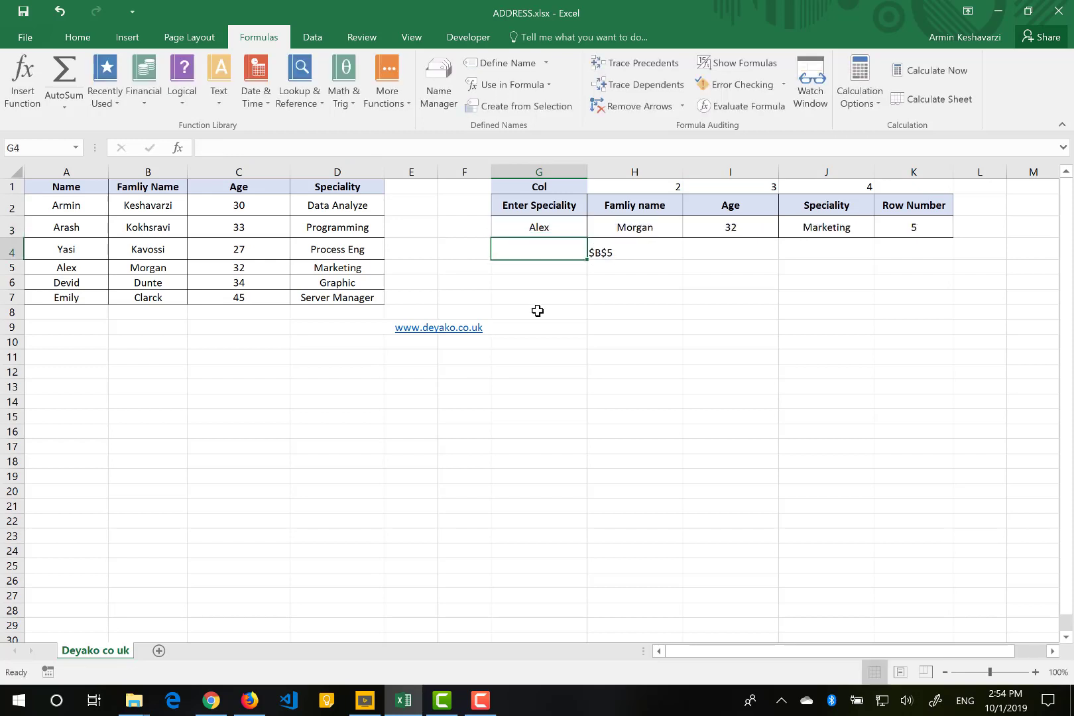
Review the Famliy name lookup in H3 together with the ADDRESS formula in H4 for the new lookup name
{"action": "left_click", "coordinate": [636, 228]}
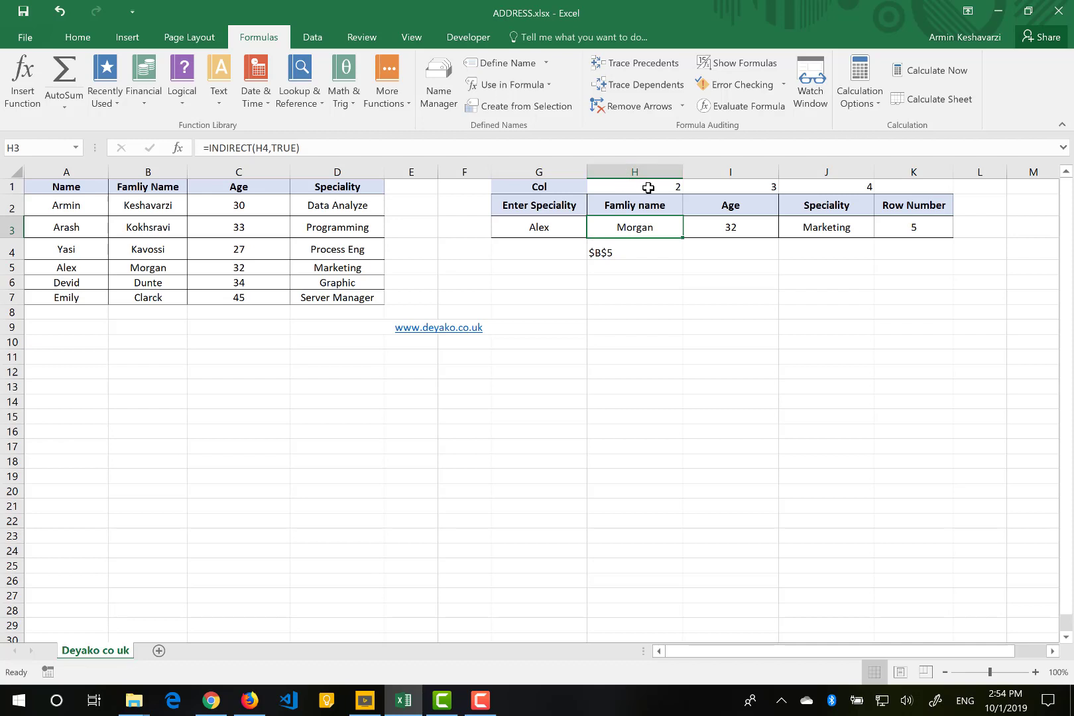
{"action": "left_click", "coordinate": [632, 253]}
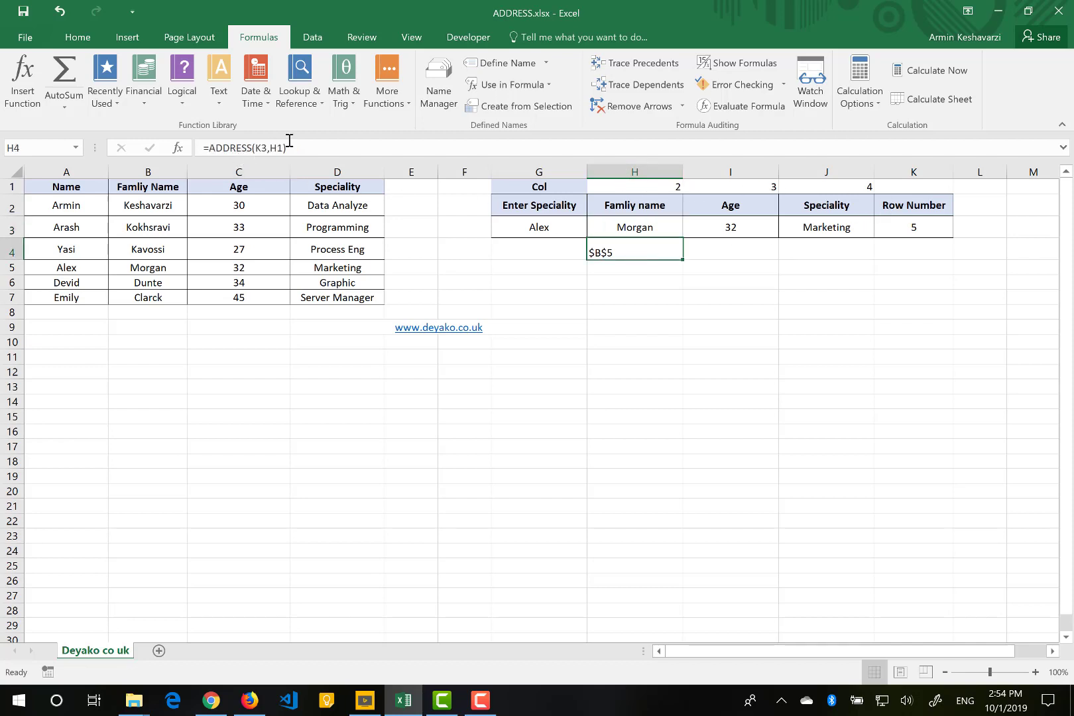
{"action": "left_click", "coordinate": [594, 220]}
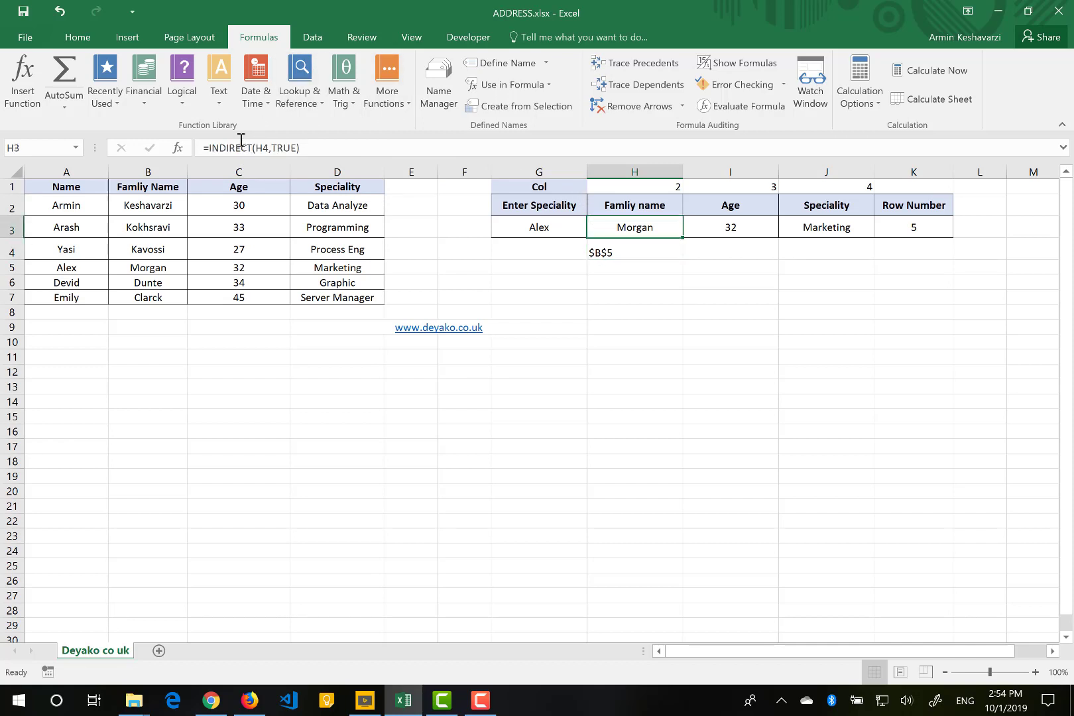